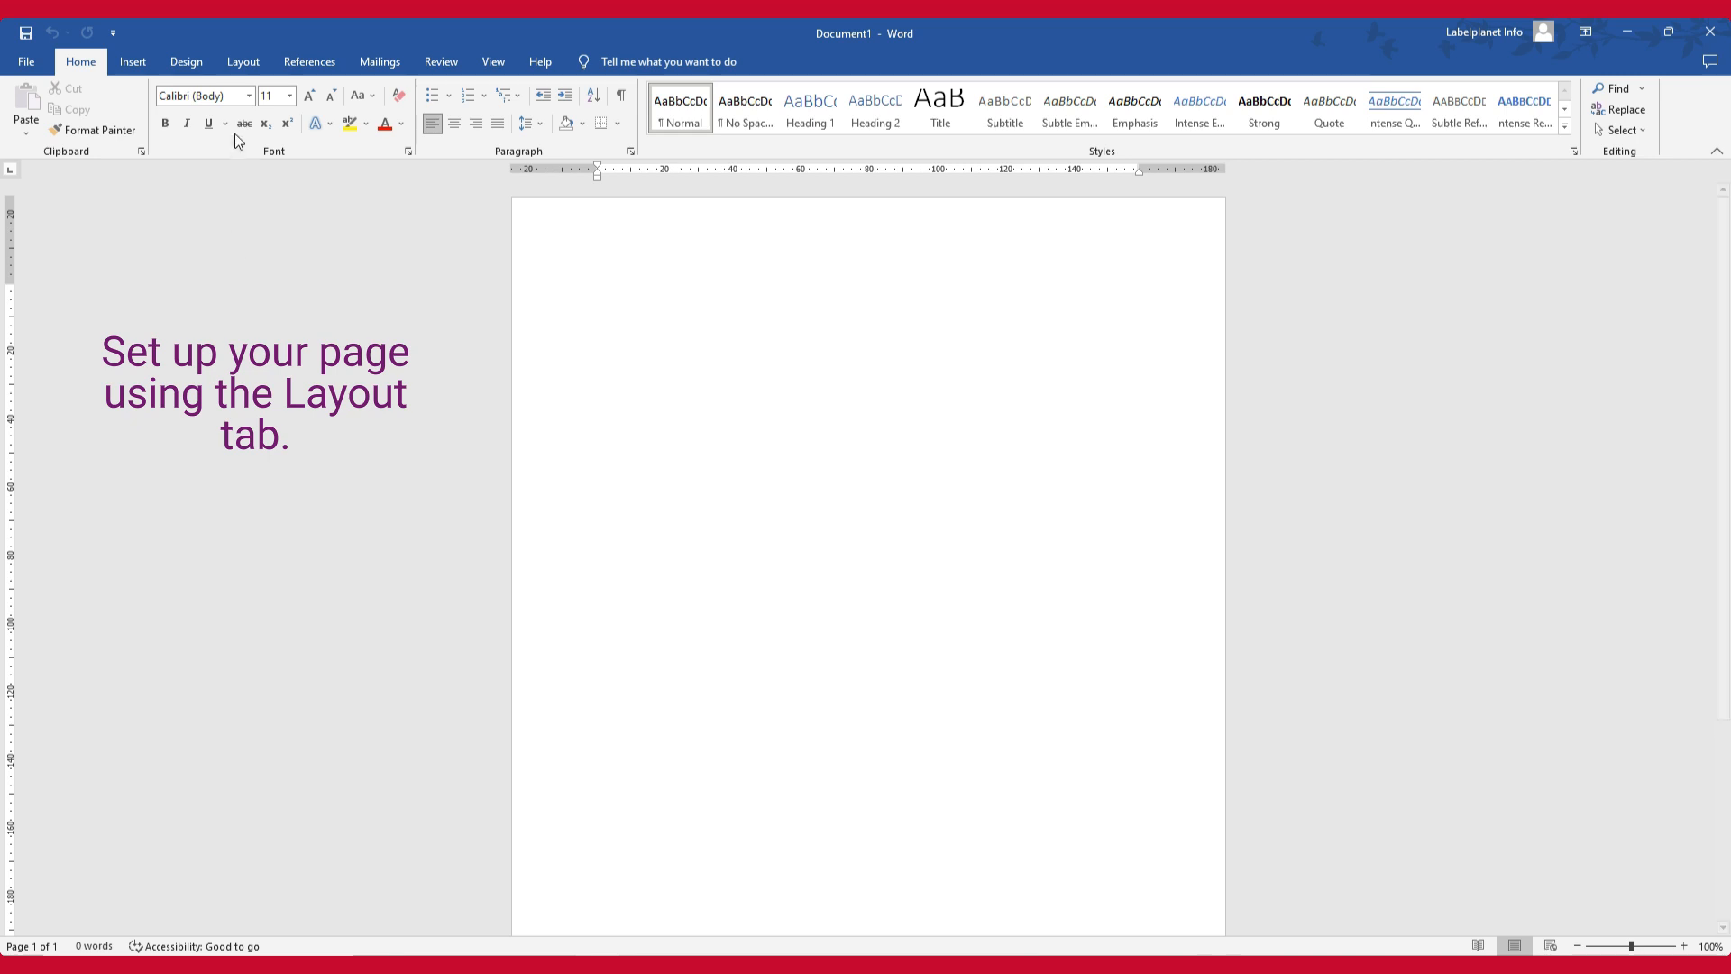
# - Set the page size to A4 210 x 297mm and the orientation to Portrait
pyautogui.click(244, 61)
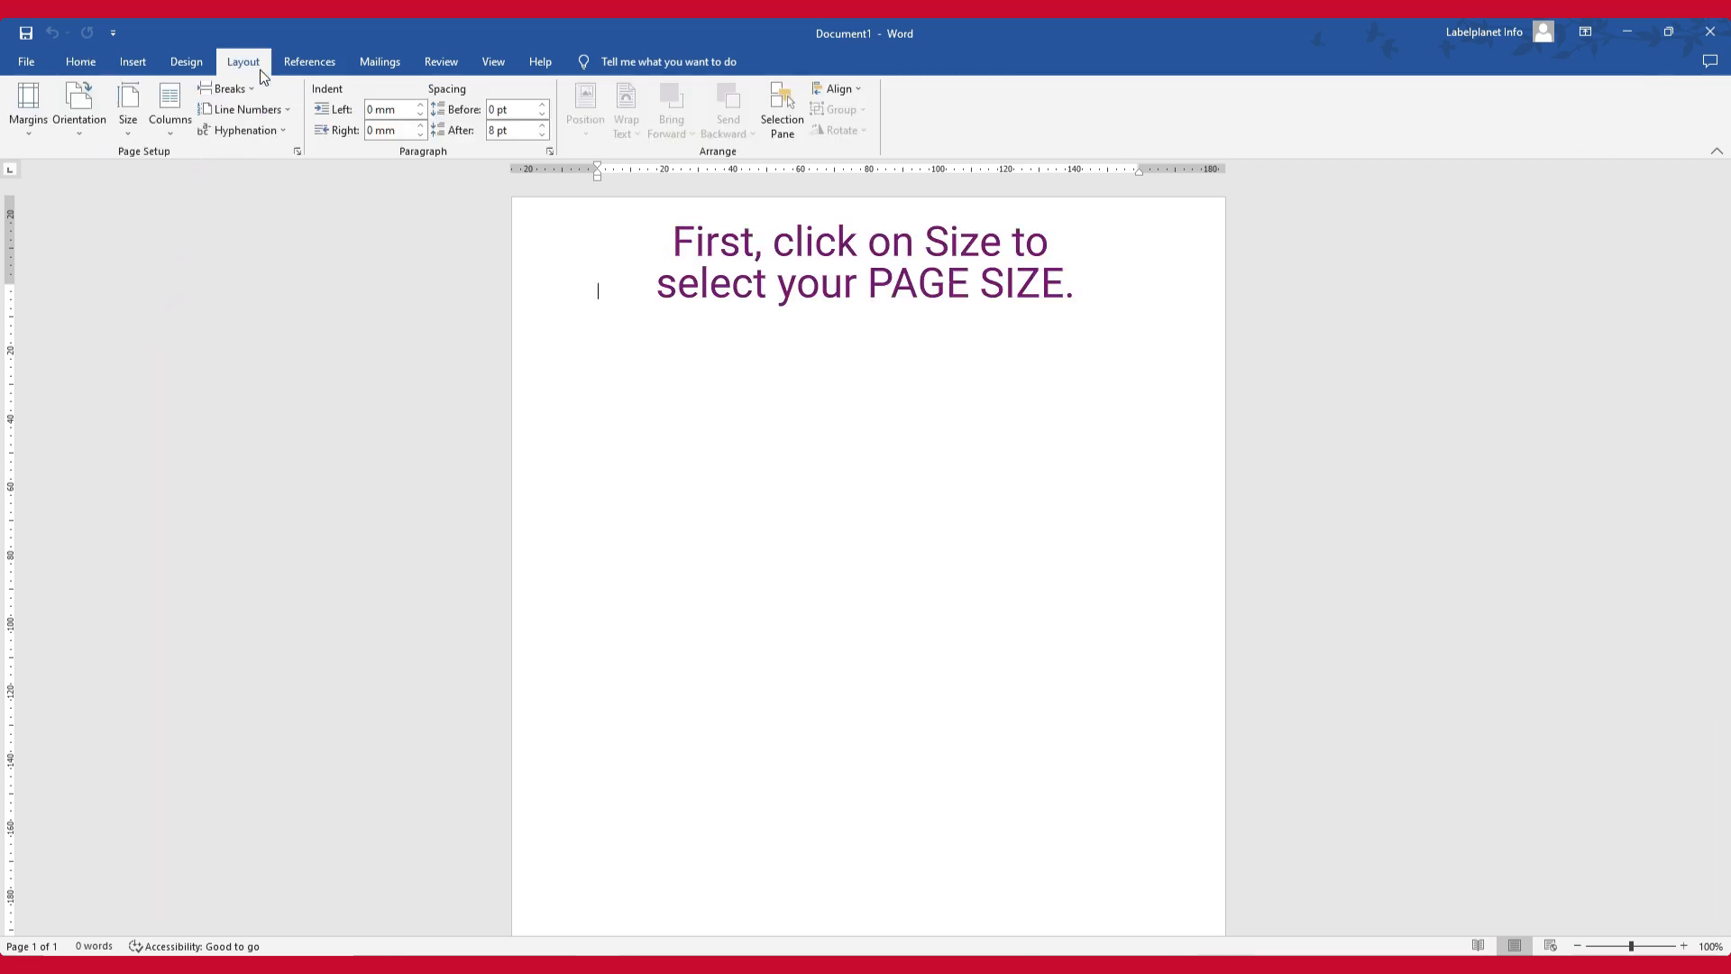
pyautogui.click(138, 135)
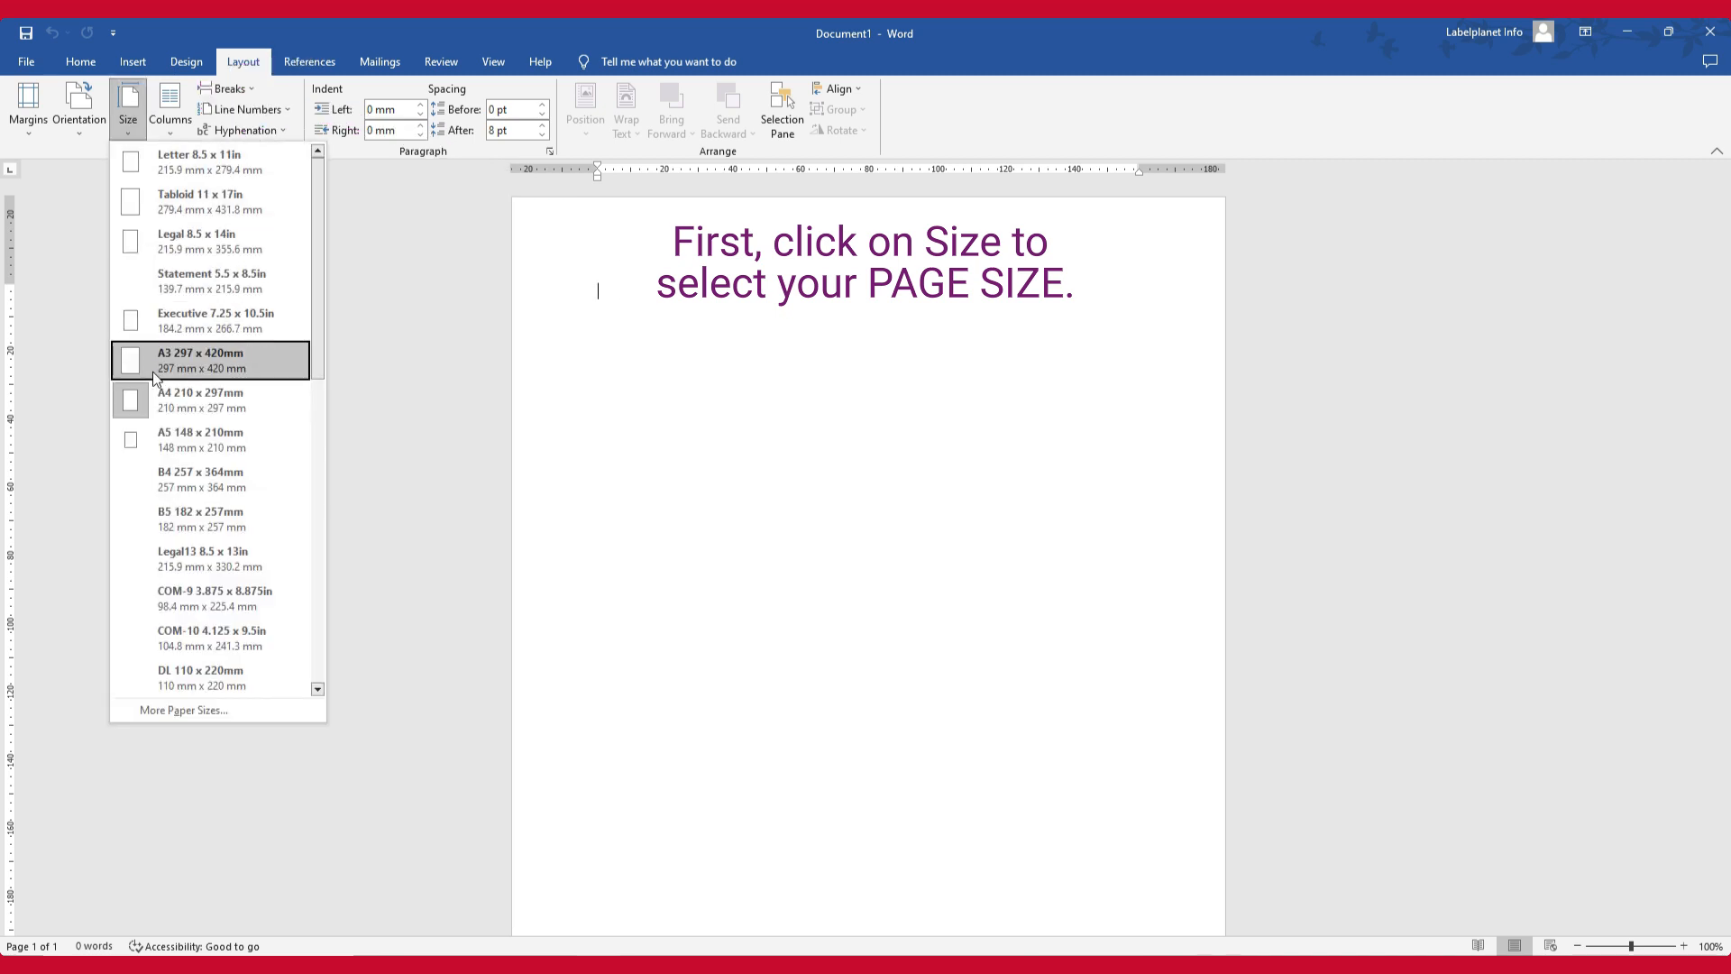
pyautogui.click(249, 404)
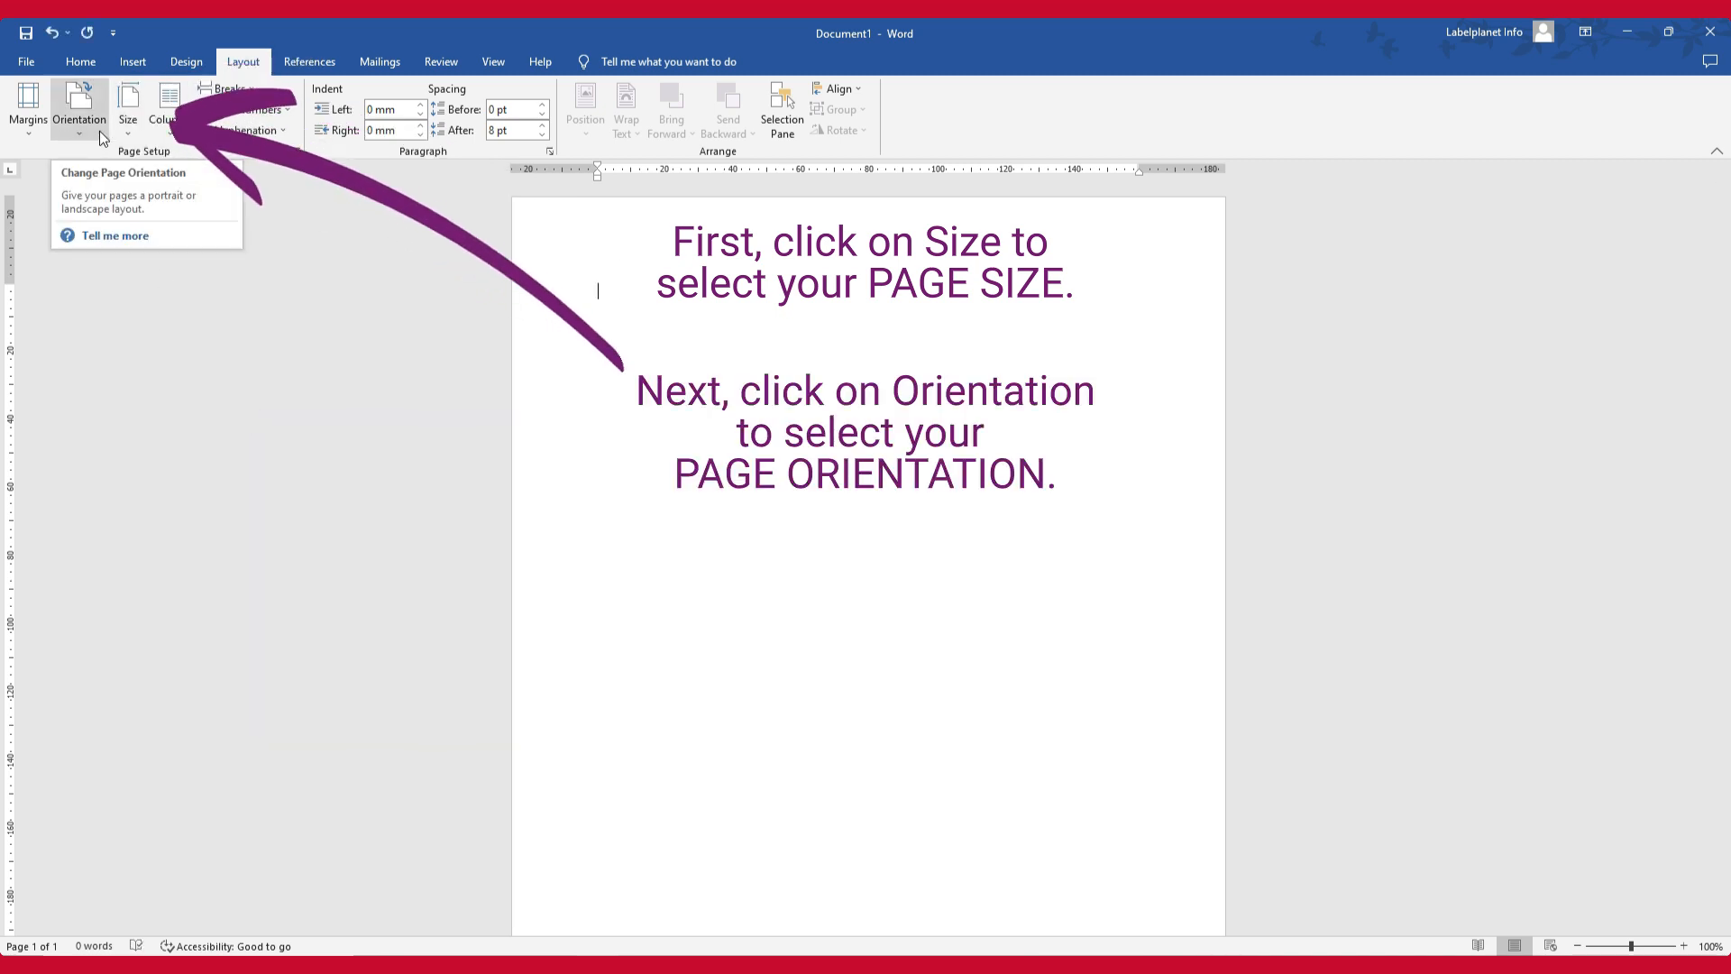
pyautogui.click(68, 136)
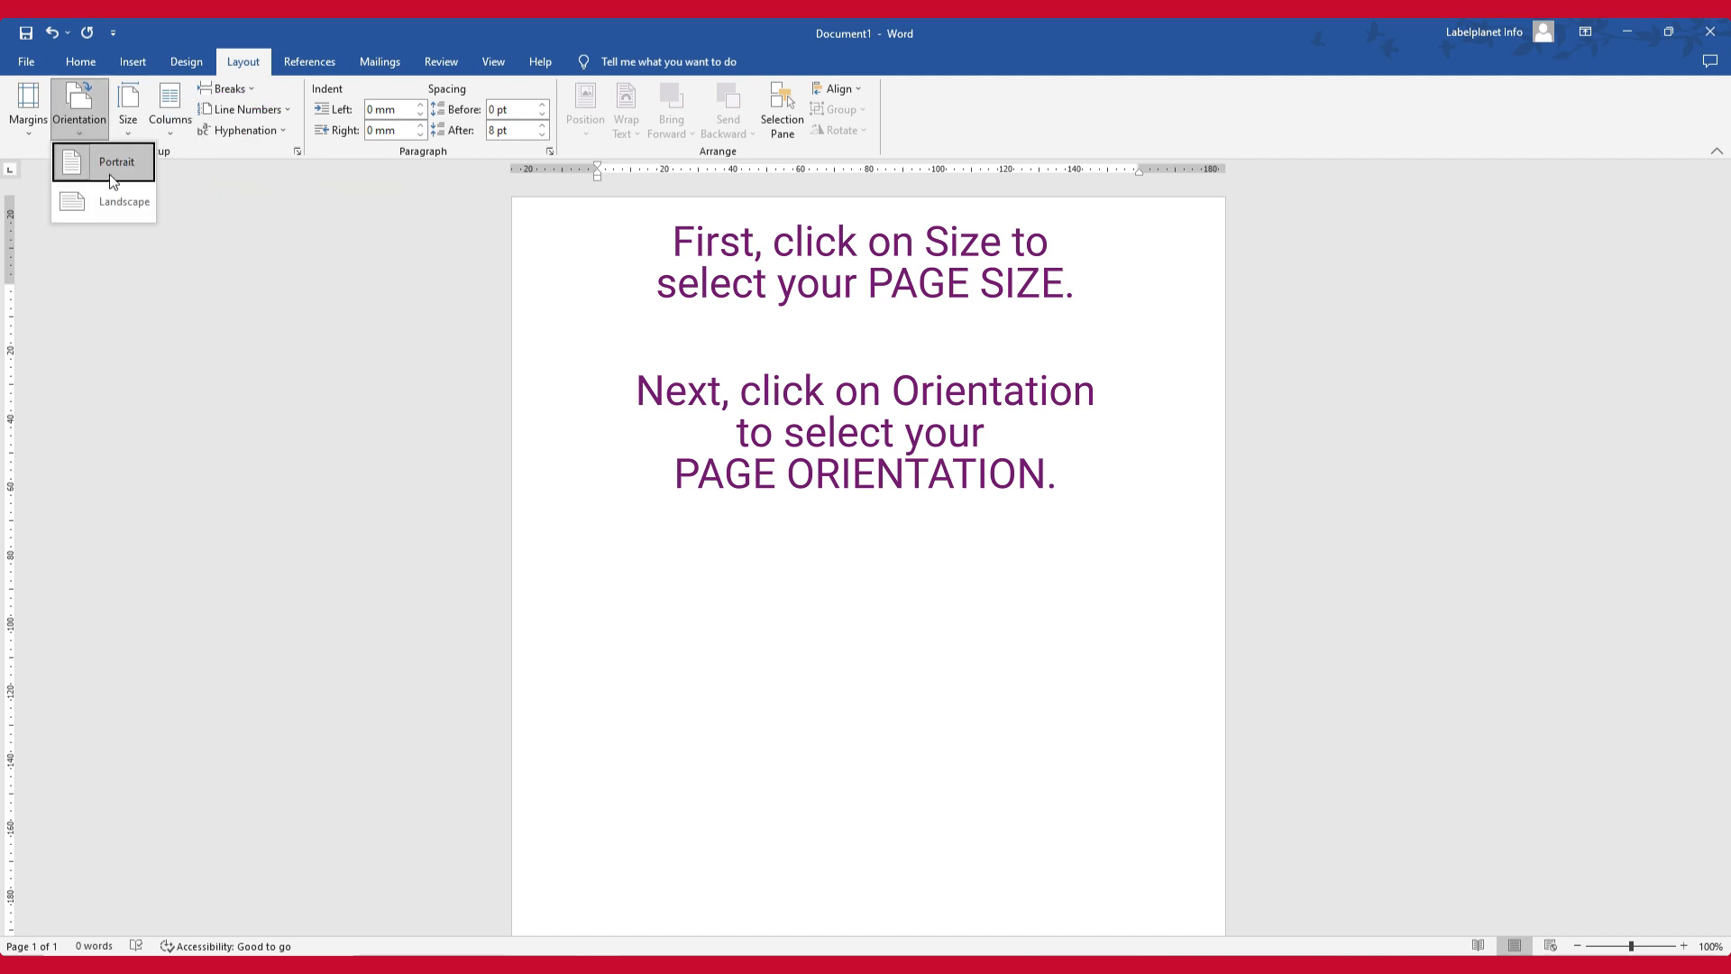
pyautogui.click(133, 176)
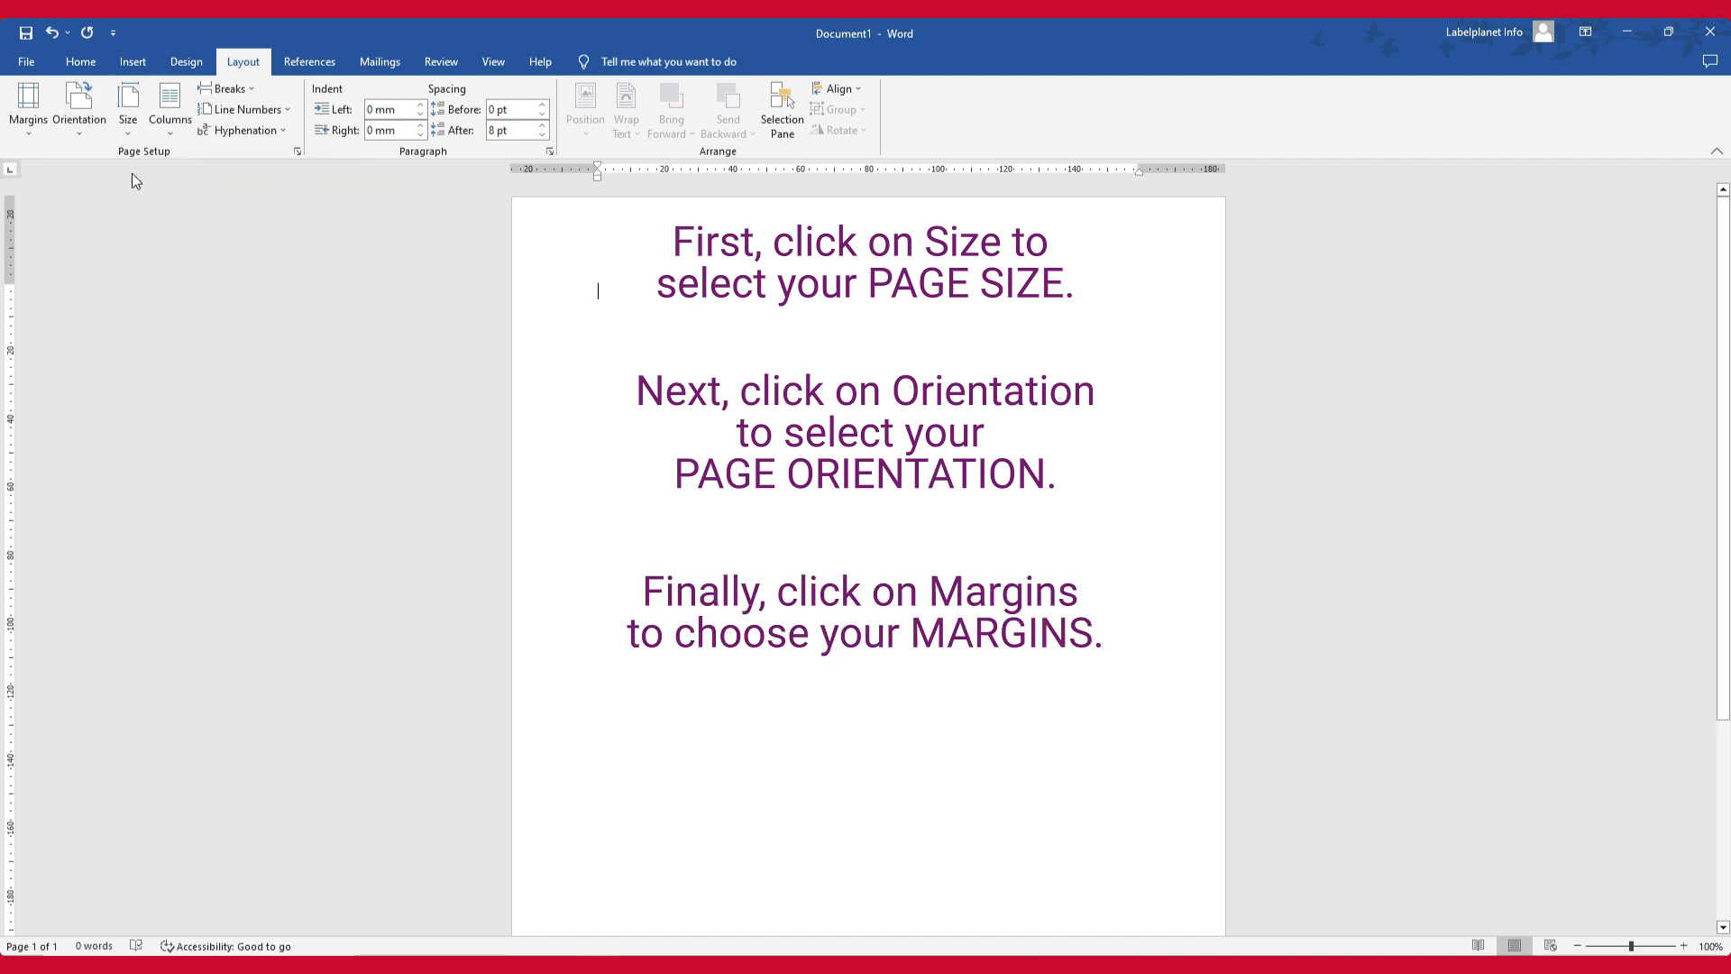
# - Define custom page margins of 15.15 mm top, 0 mm bottom, and 7.25 mm left and right
pyautogui.click(42, 130)
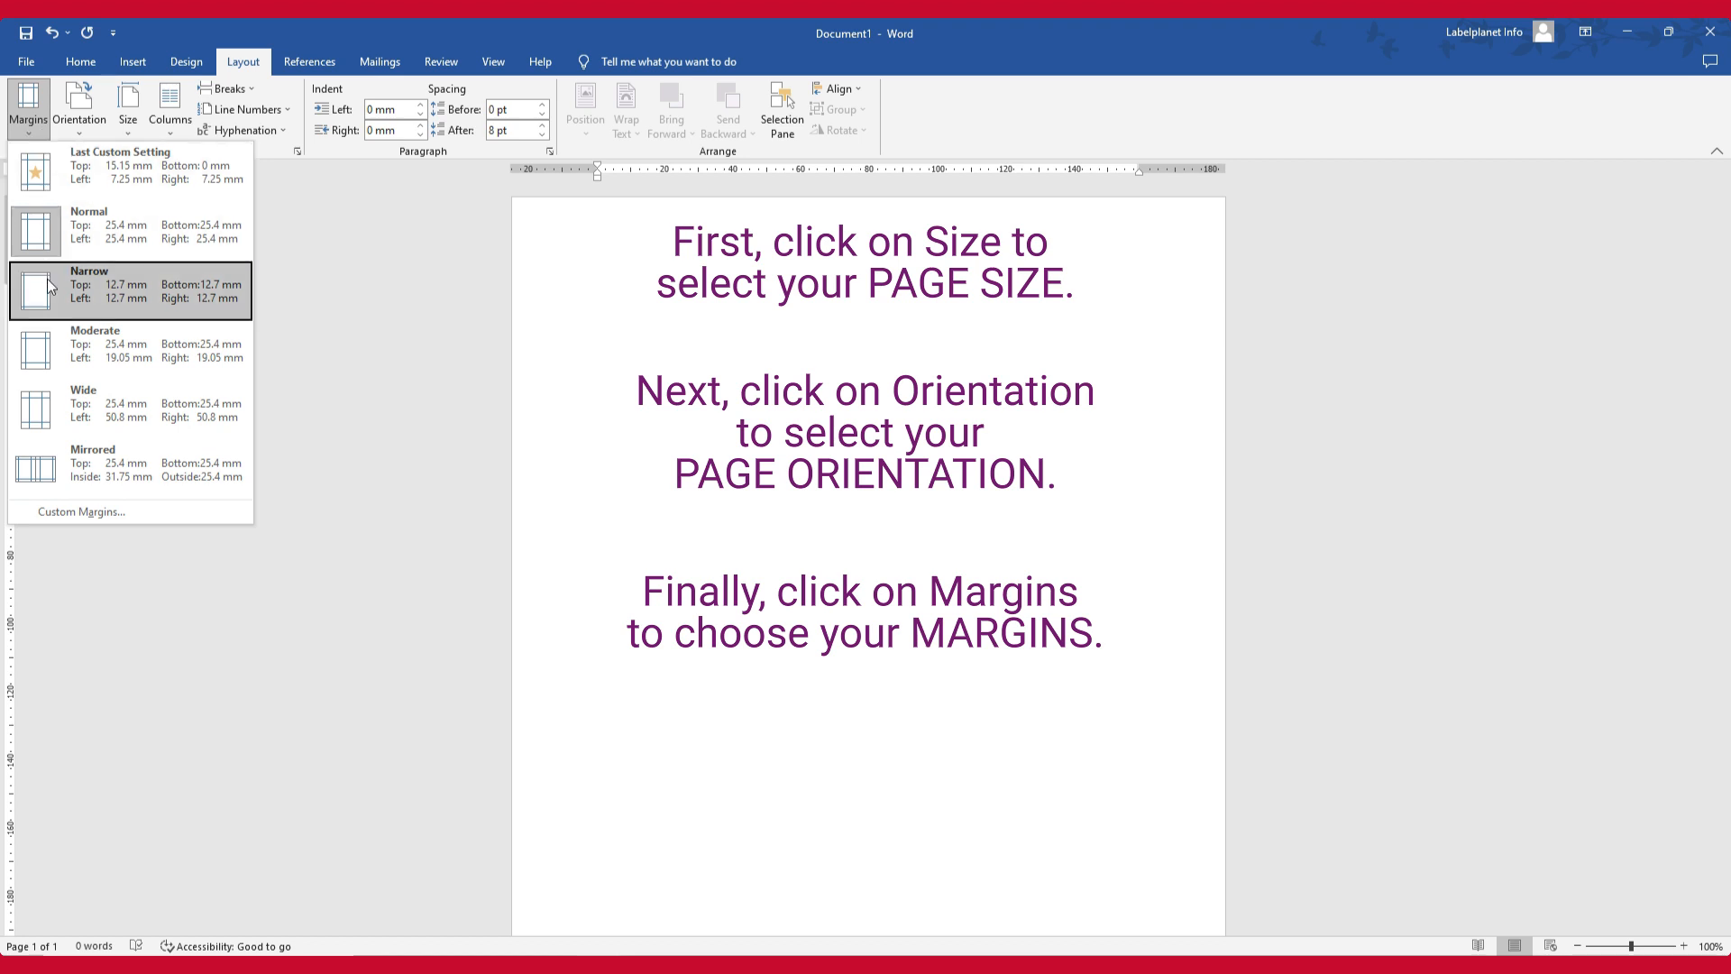
pyautogui.click(110, 512)
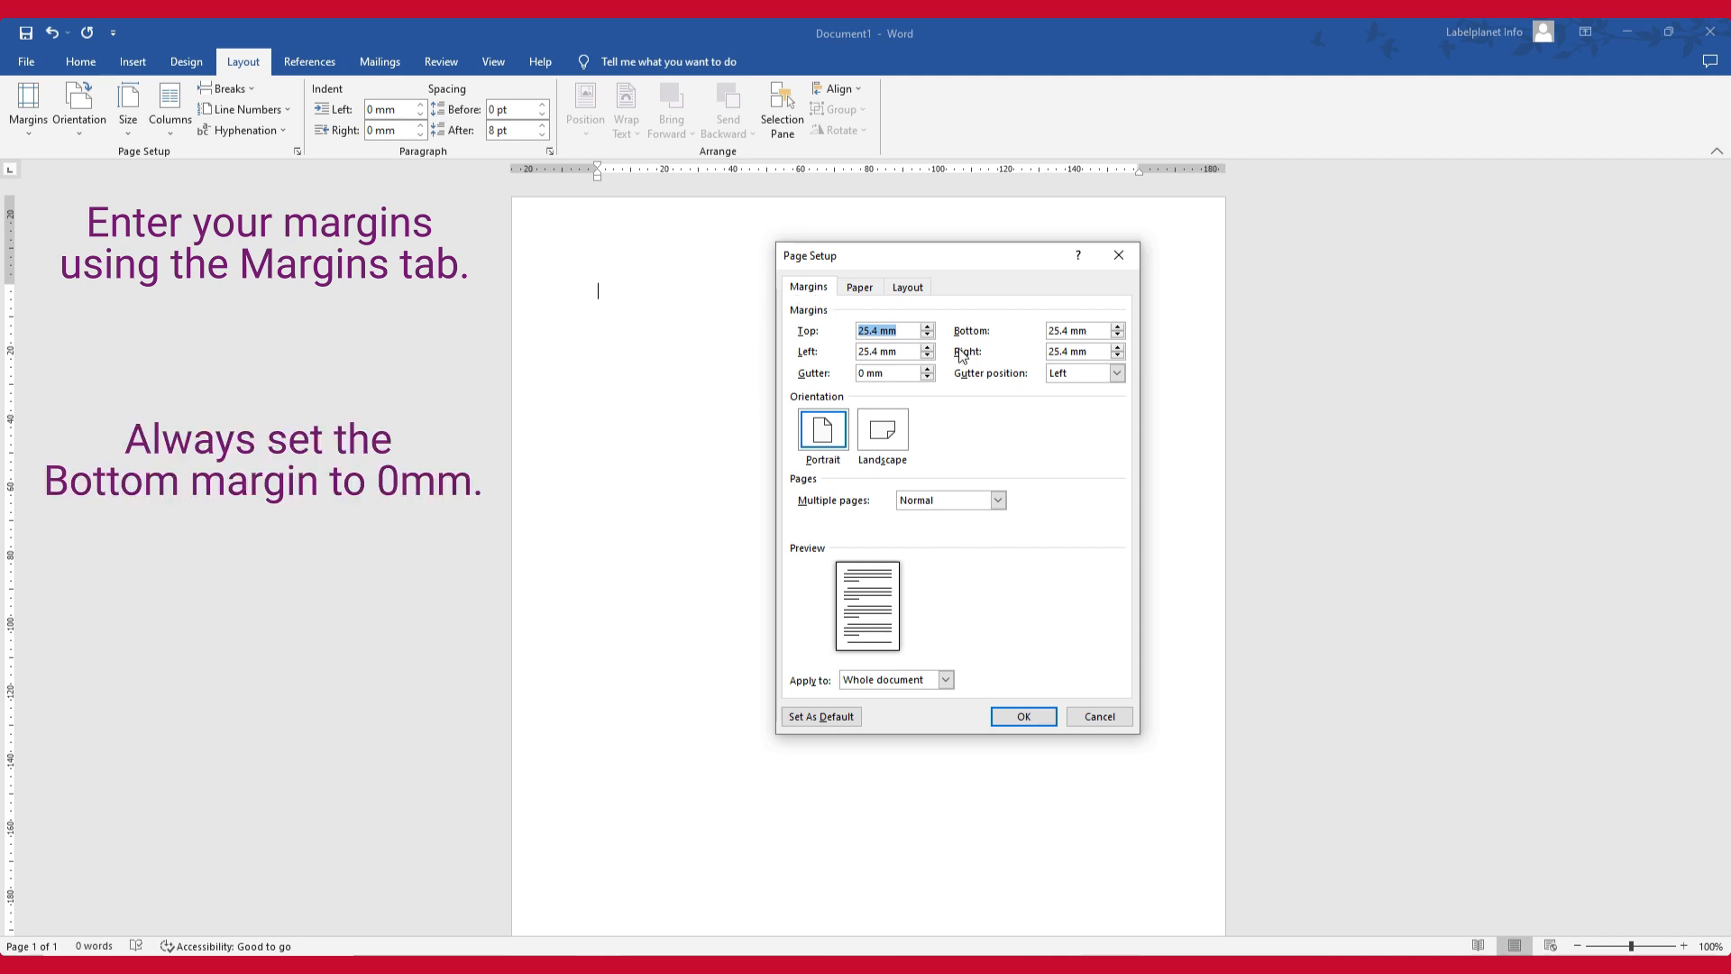
pyautogui.moveTo(1070, 332); pyautogui.dragTo(1042, 339)
pyautogui.write('0')
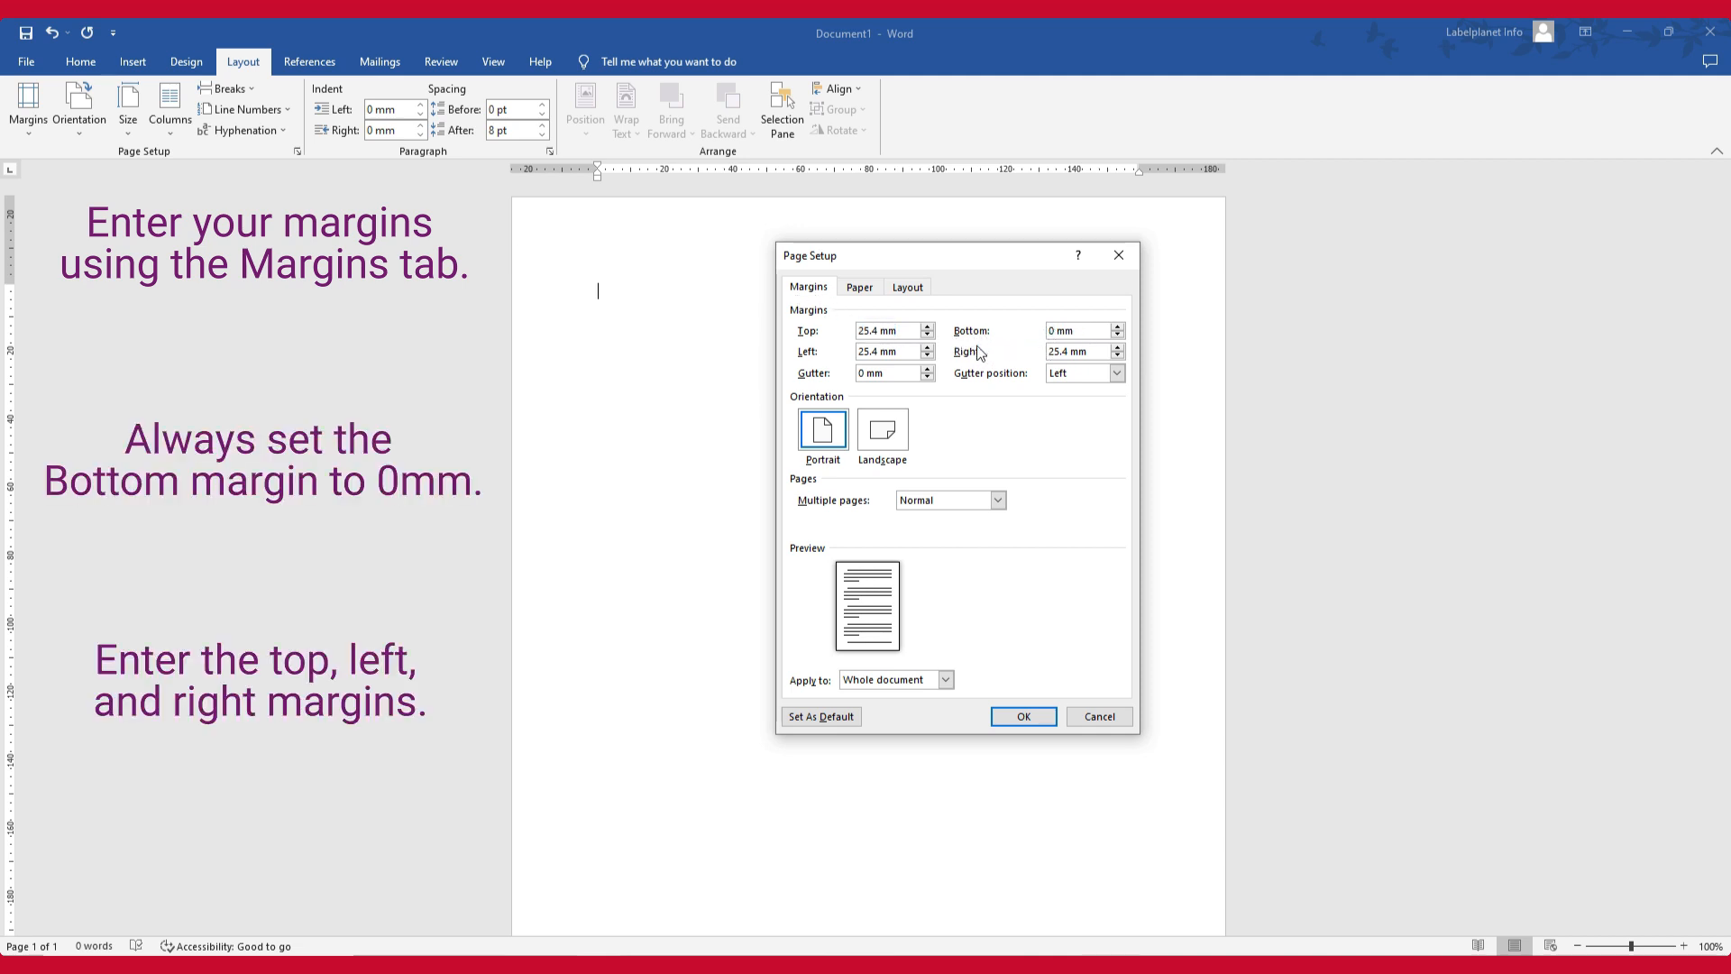
pyautogui.moveTo(880, 331); pyautogui.dragTo(851, 336)
pyautogui.write('15')
pyautogui.moveTo(876, 352); pyautogui.dragTo(852, 357)
pyautogui.write('7.25')
pyautogui.moveTo(1070, 354); pyautogui.dragTo(1033, 361)
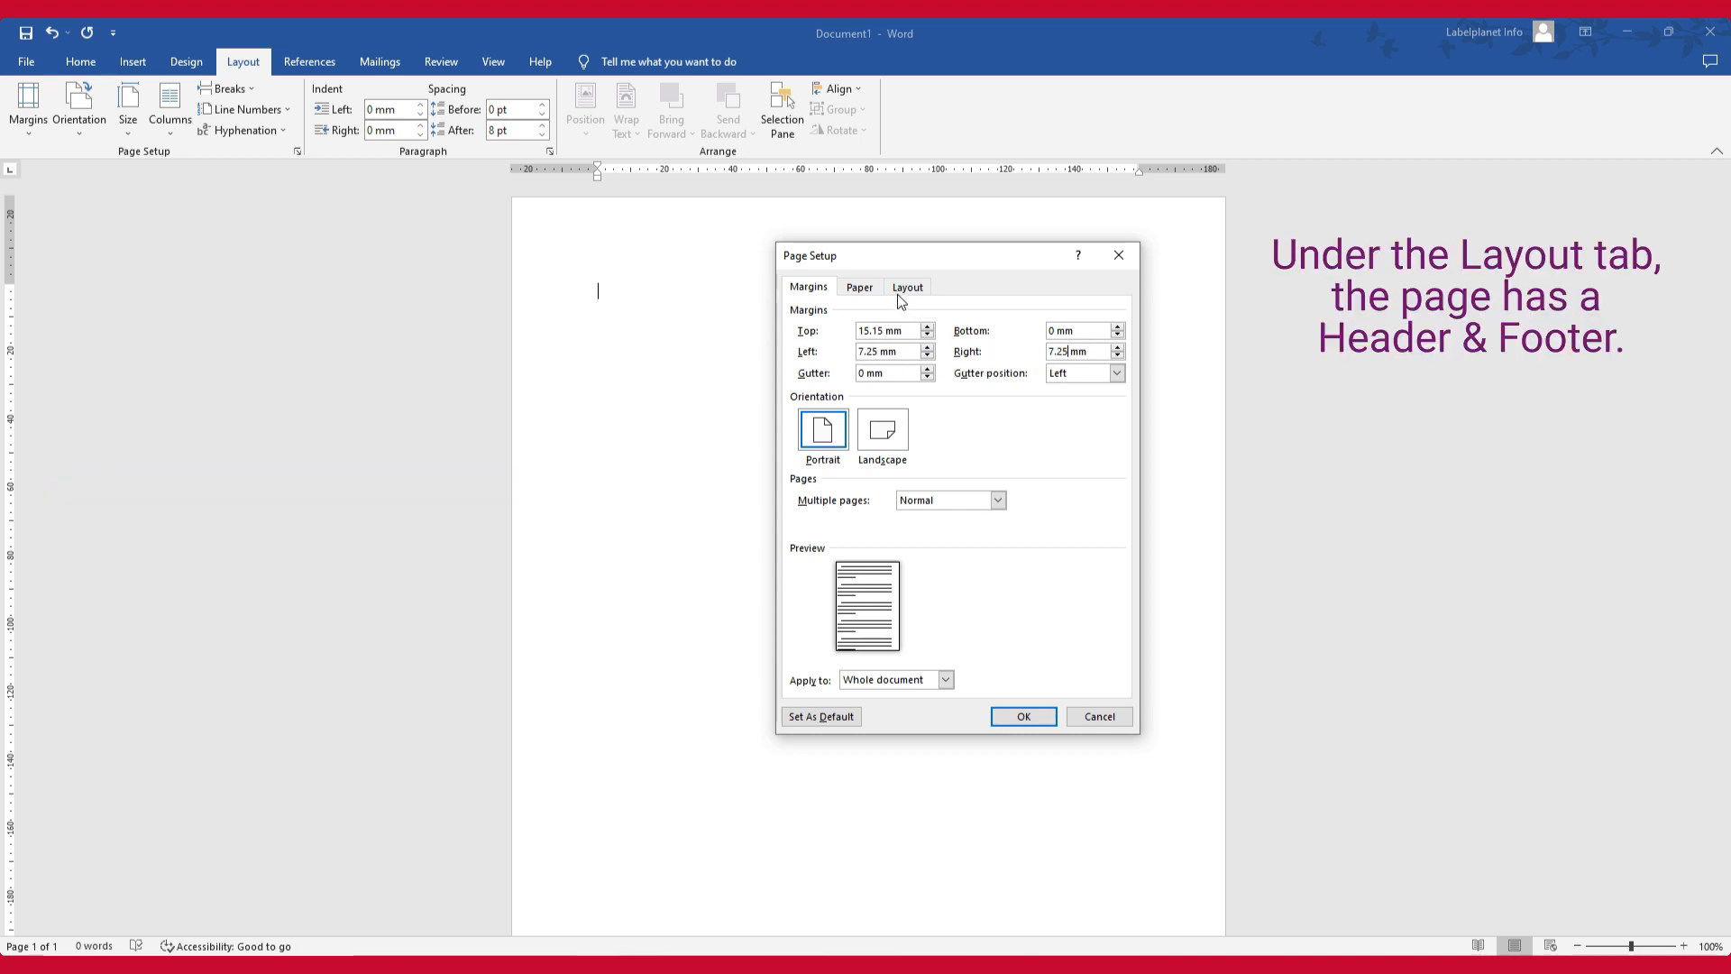
# - Set the header and footer distances from the edge to 0 mm and apply the page setup, keeping the margins as entered
pyautogui.click(923, 295)
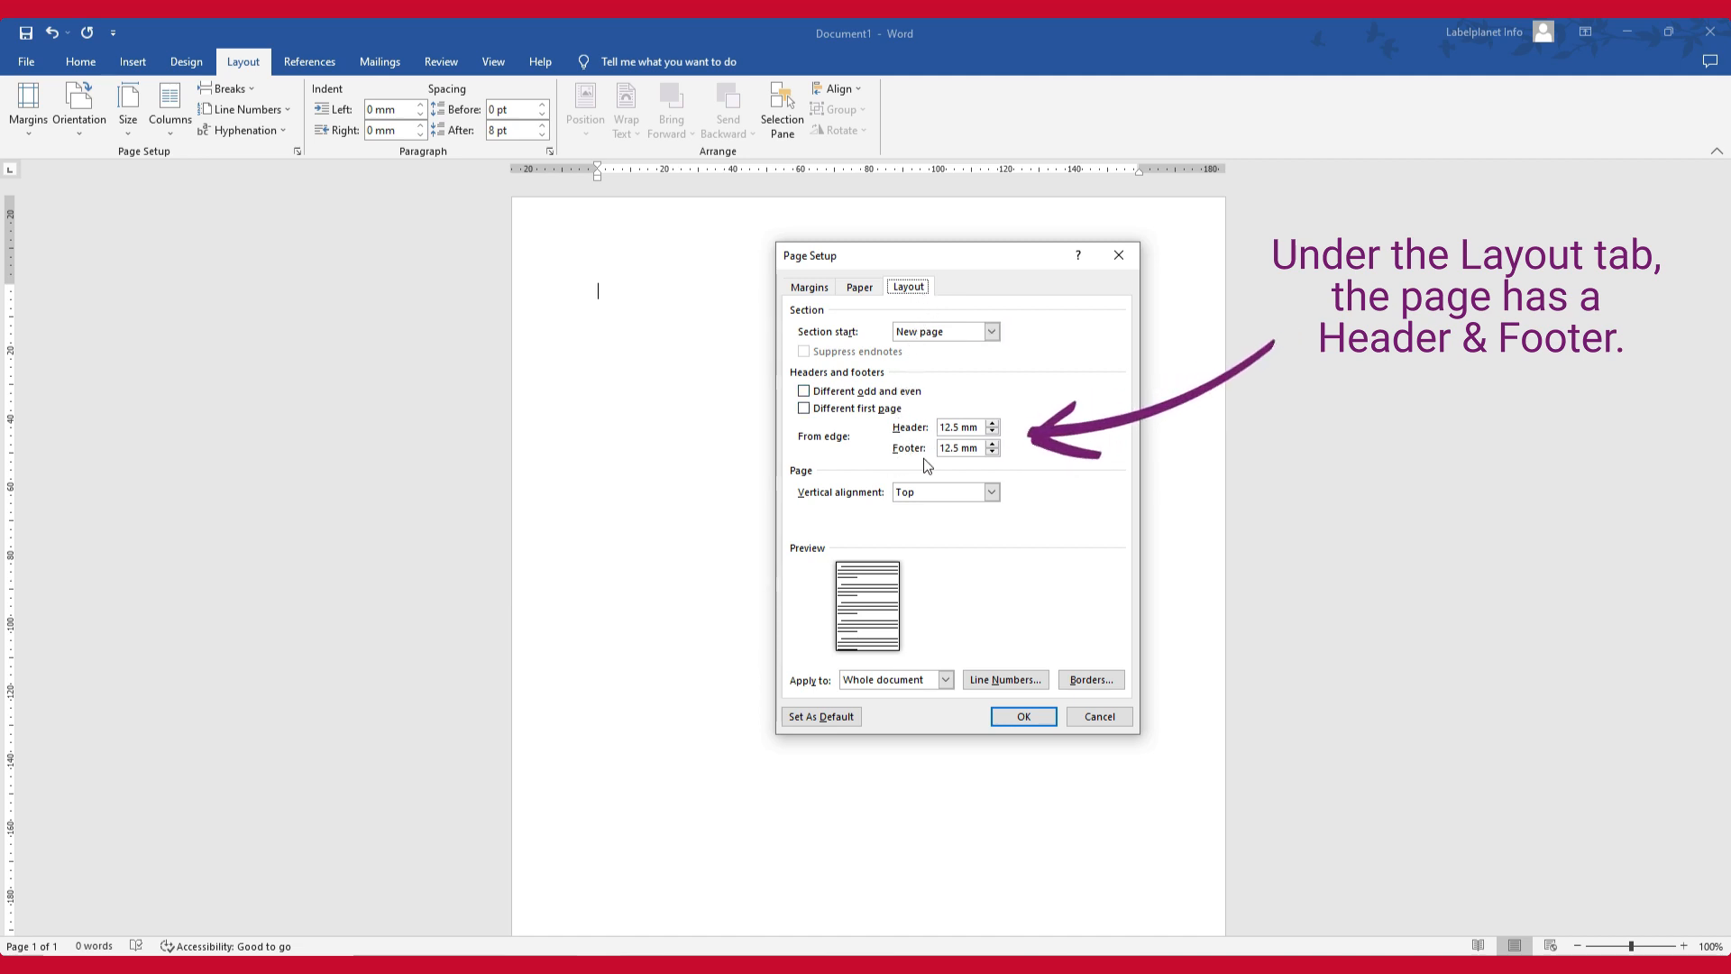
pyautogui.click(993, 432)
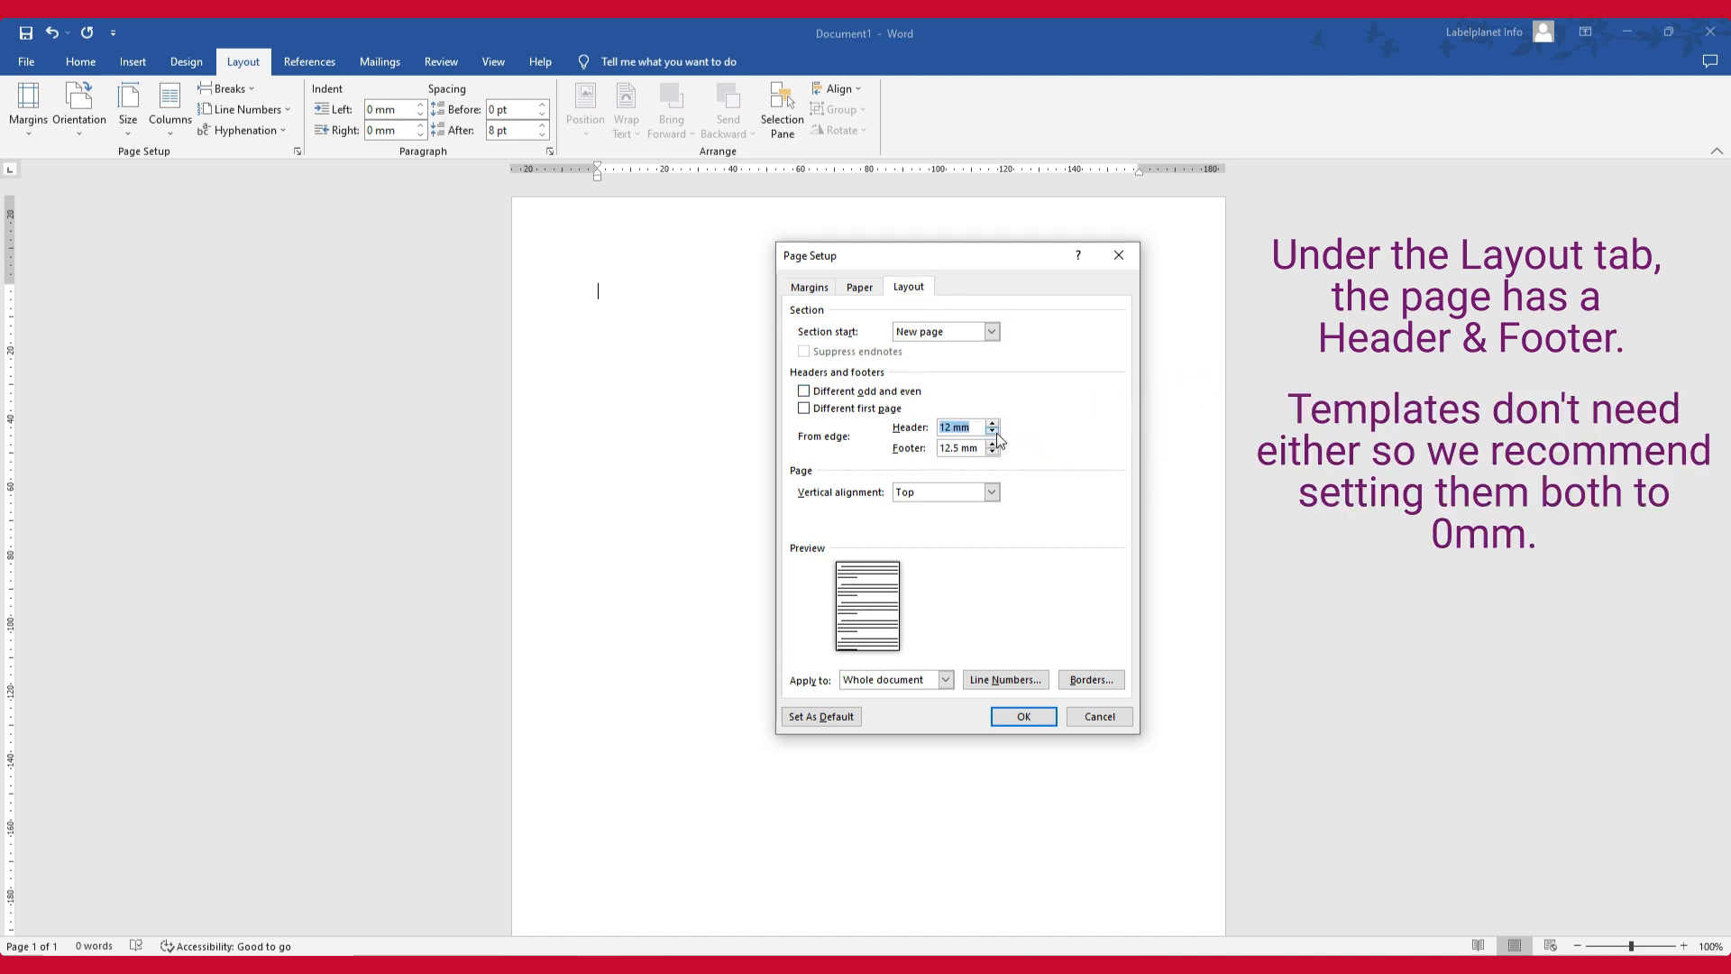
pyautogui.click(992, 452)
pyautogui.click(1044, 719)
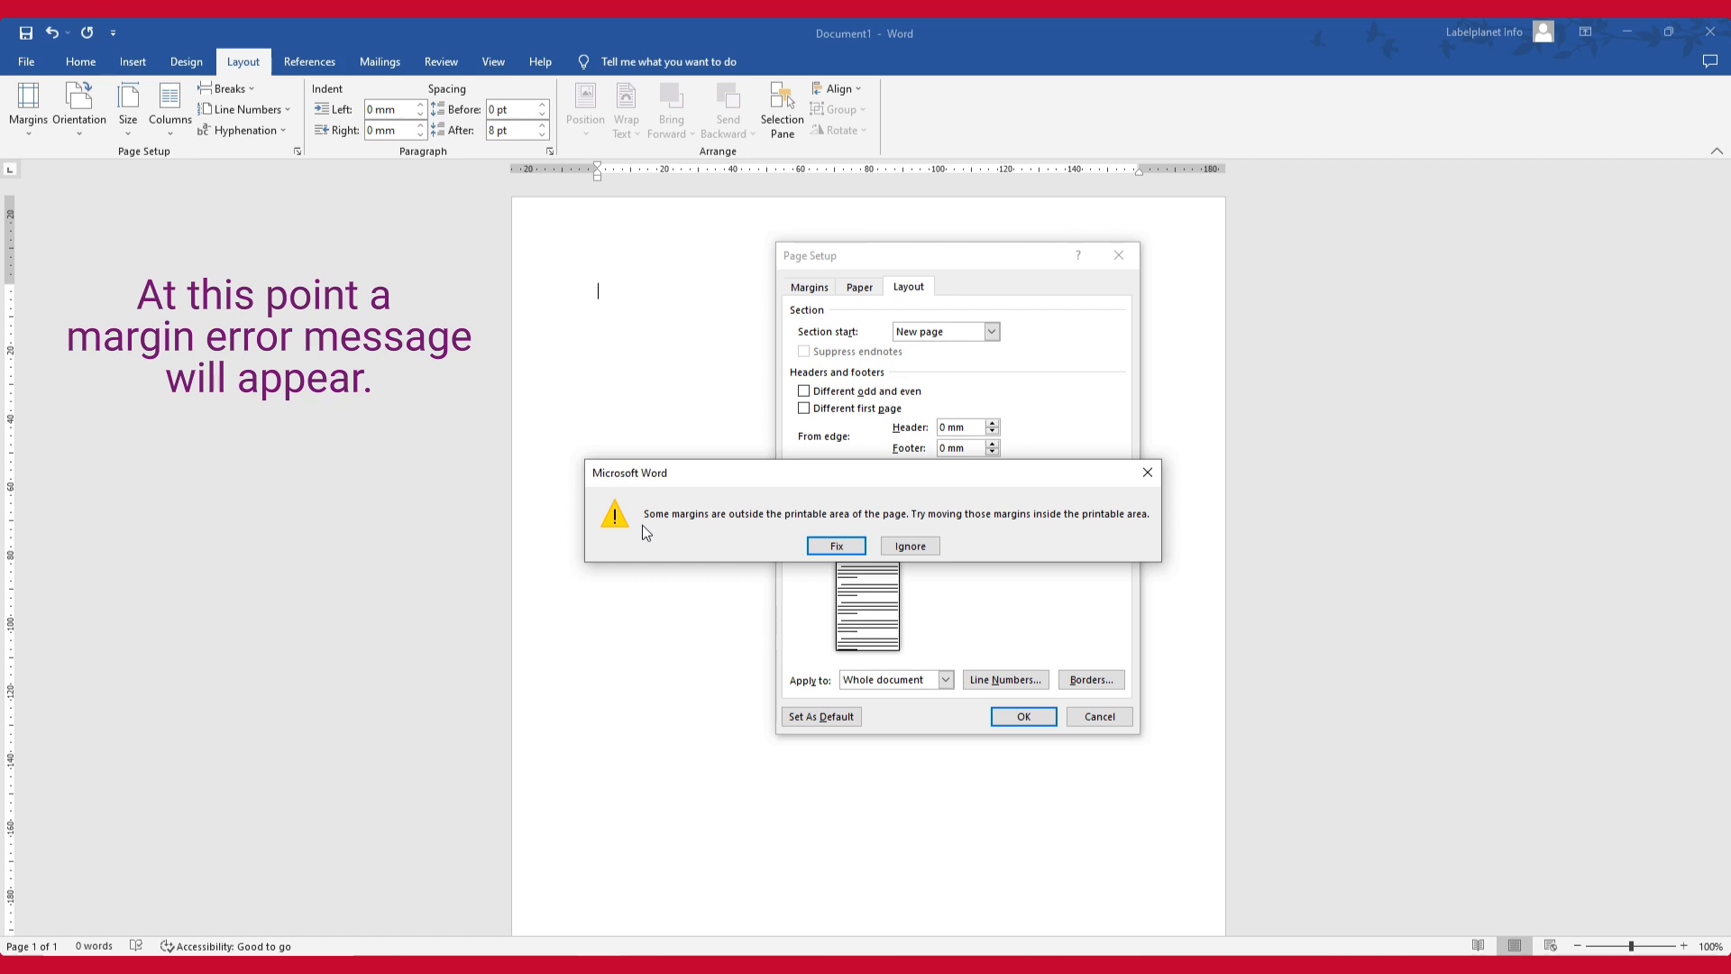
pyautogui.click(911, 545)
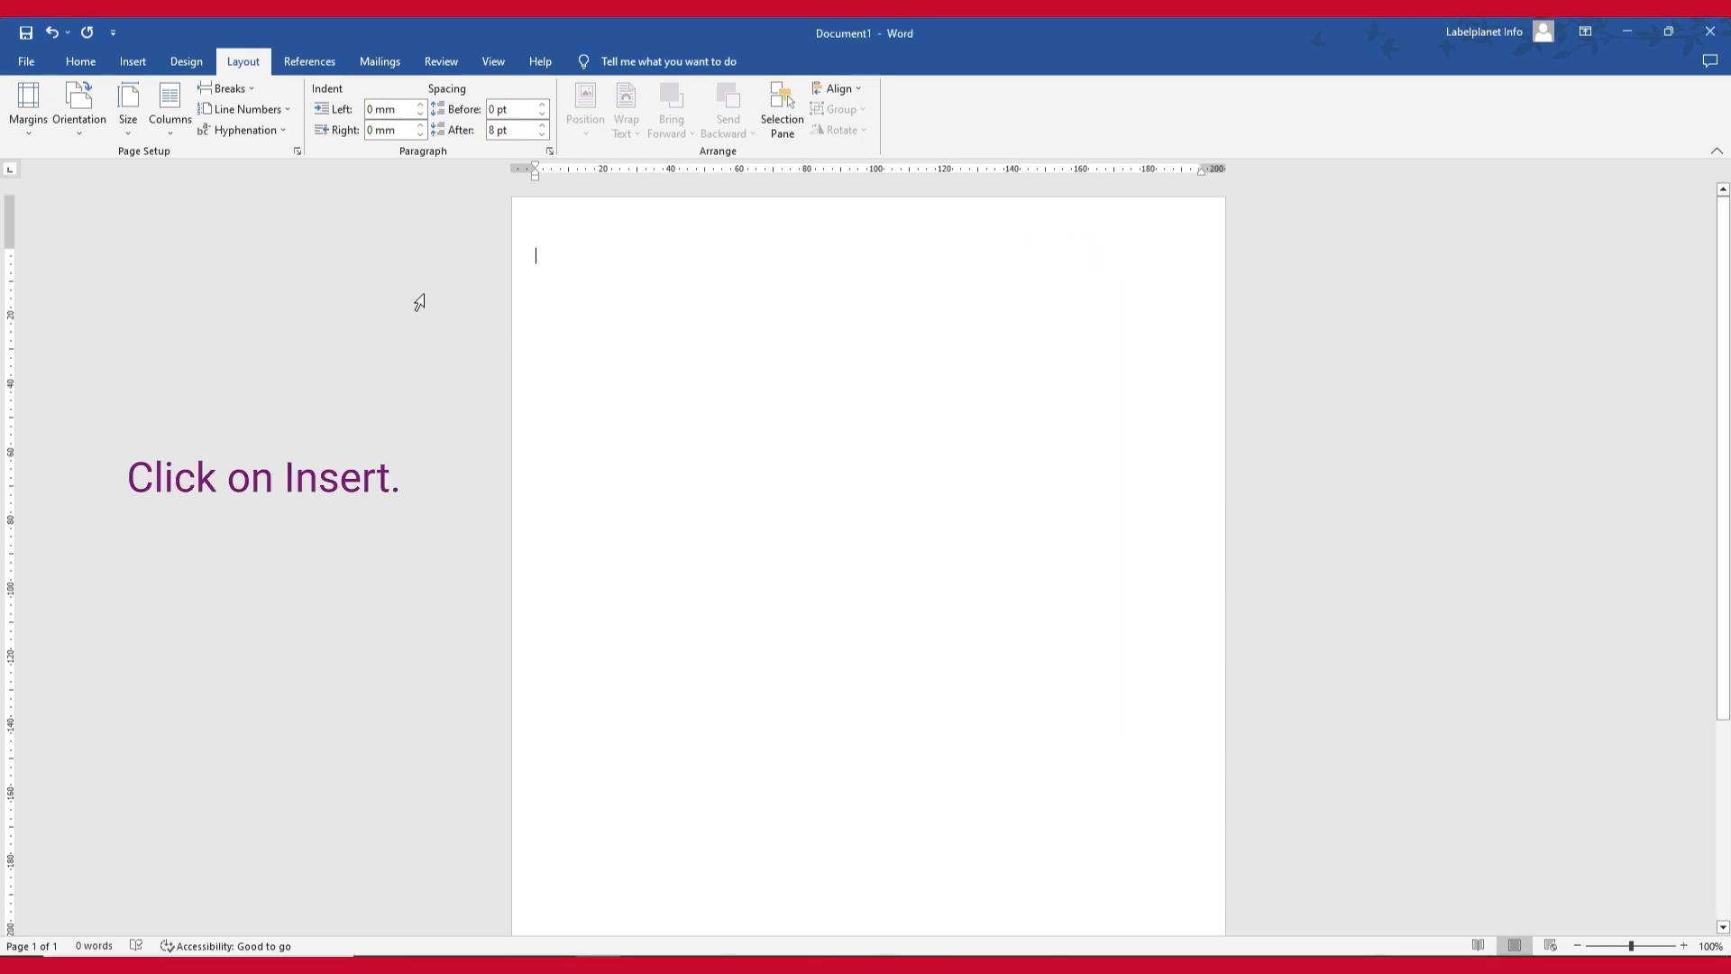
# - Insert a table with 5 columns and 7 rows
pyautogui.click(141, 71)
pyautogui.click(155, 131)
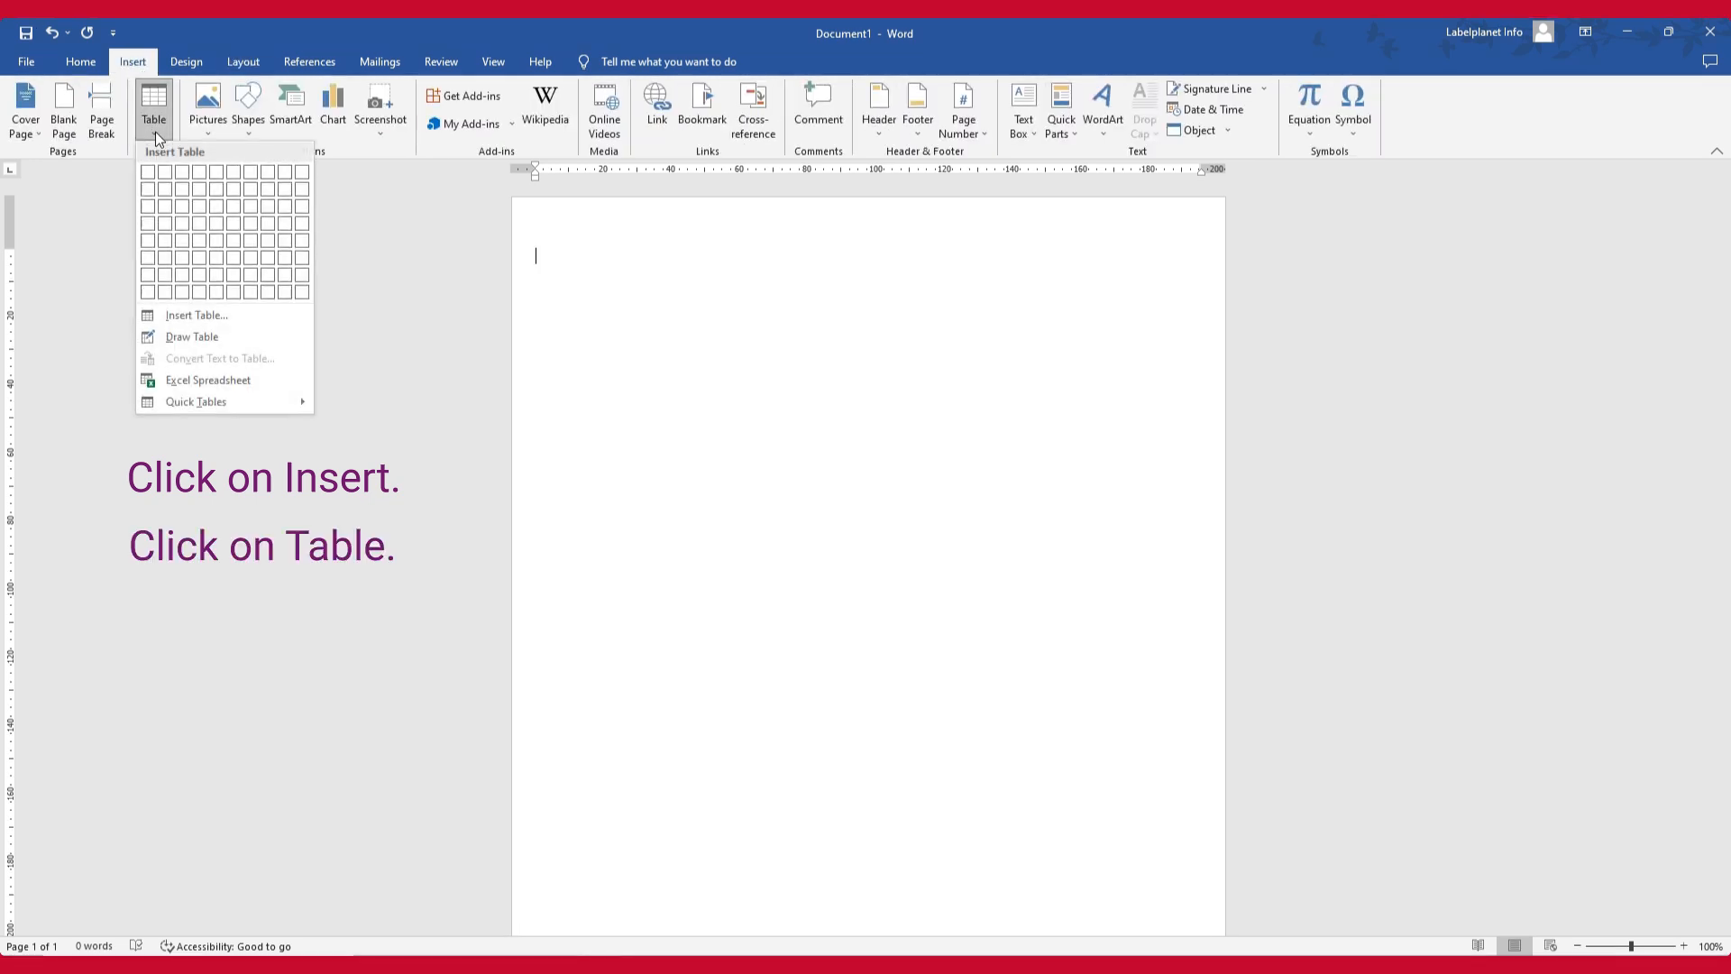
pyautogui.click(226, 321)
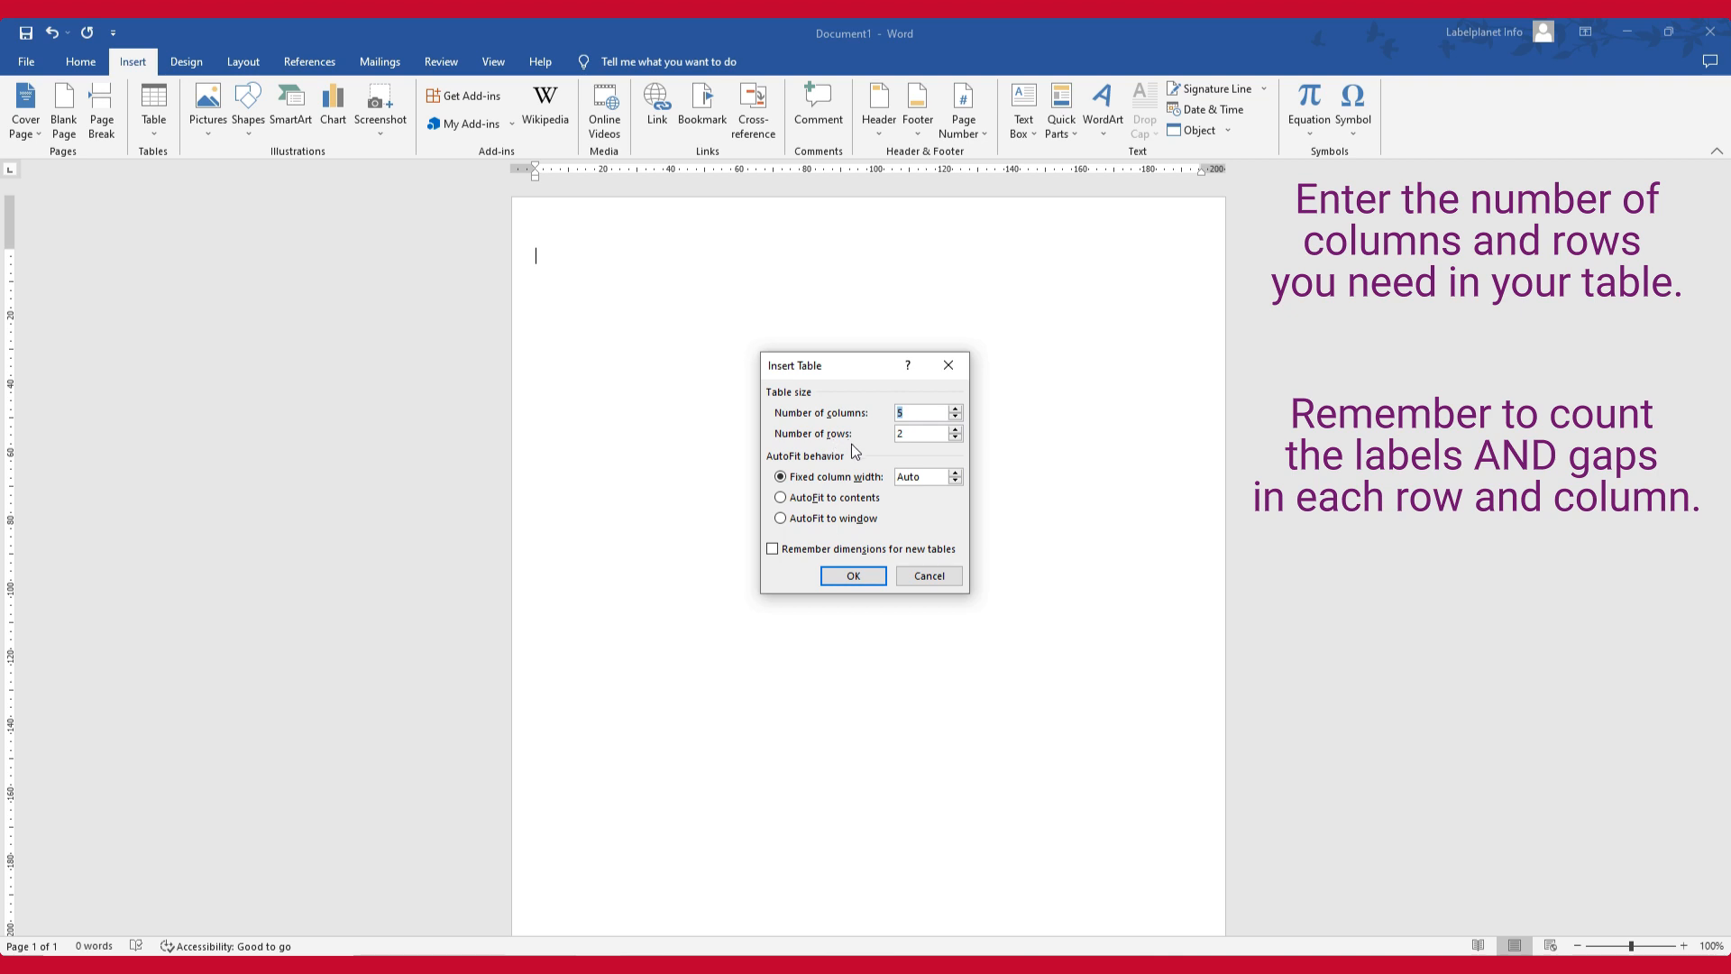
pyautogui.click(919, 411)
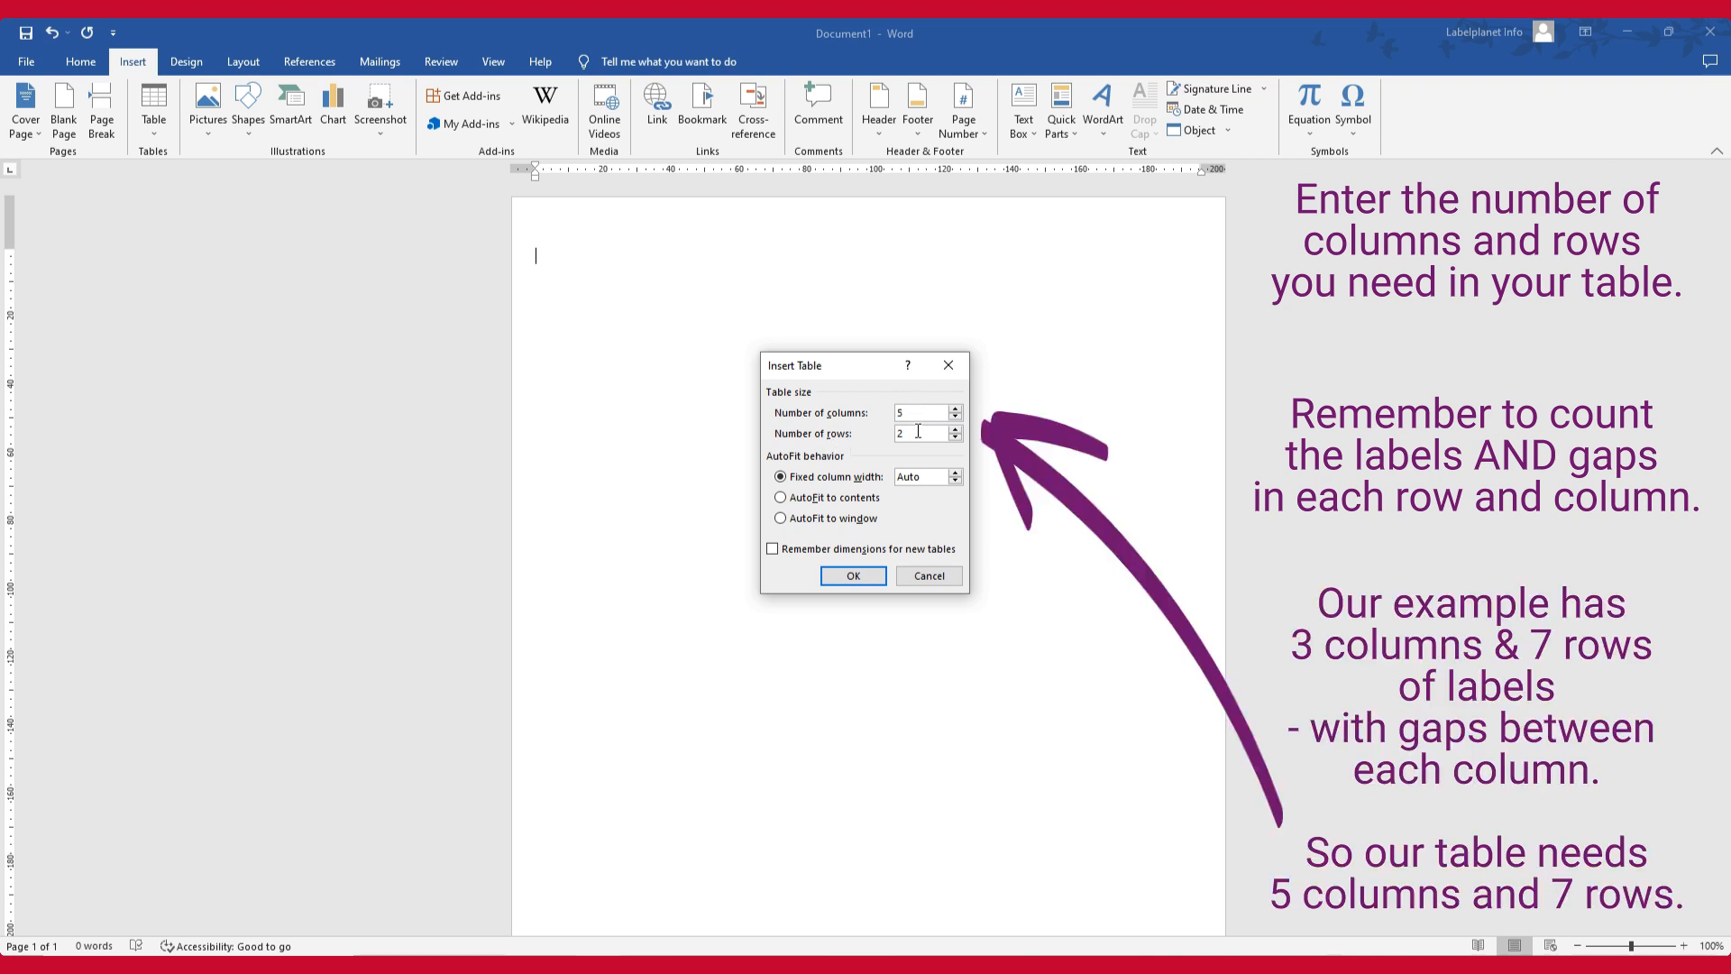
pyautogui.write('7')
pyautogui.click(876, 581)
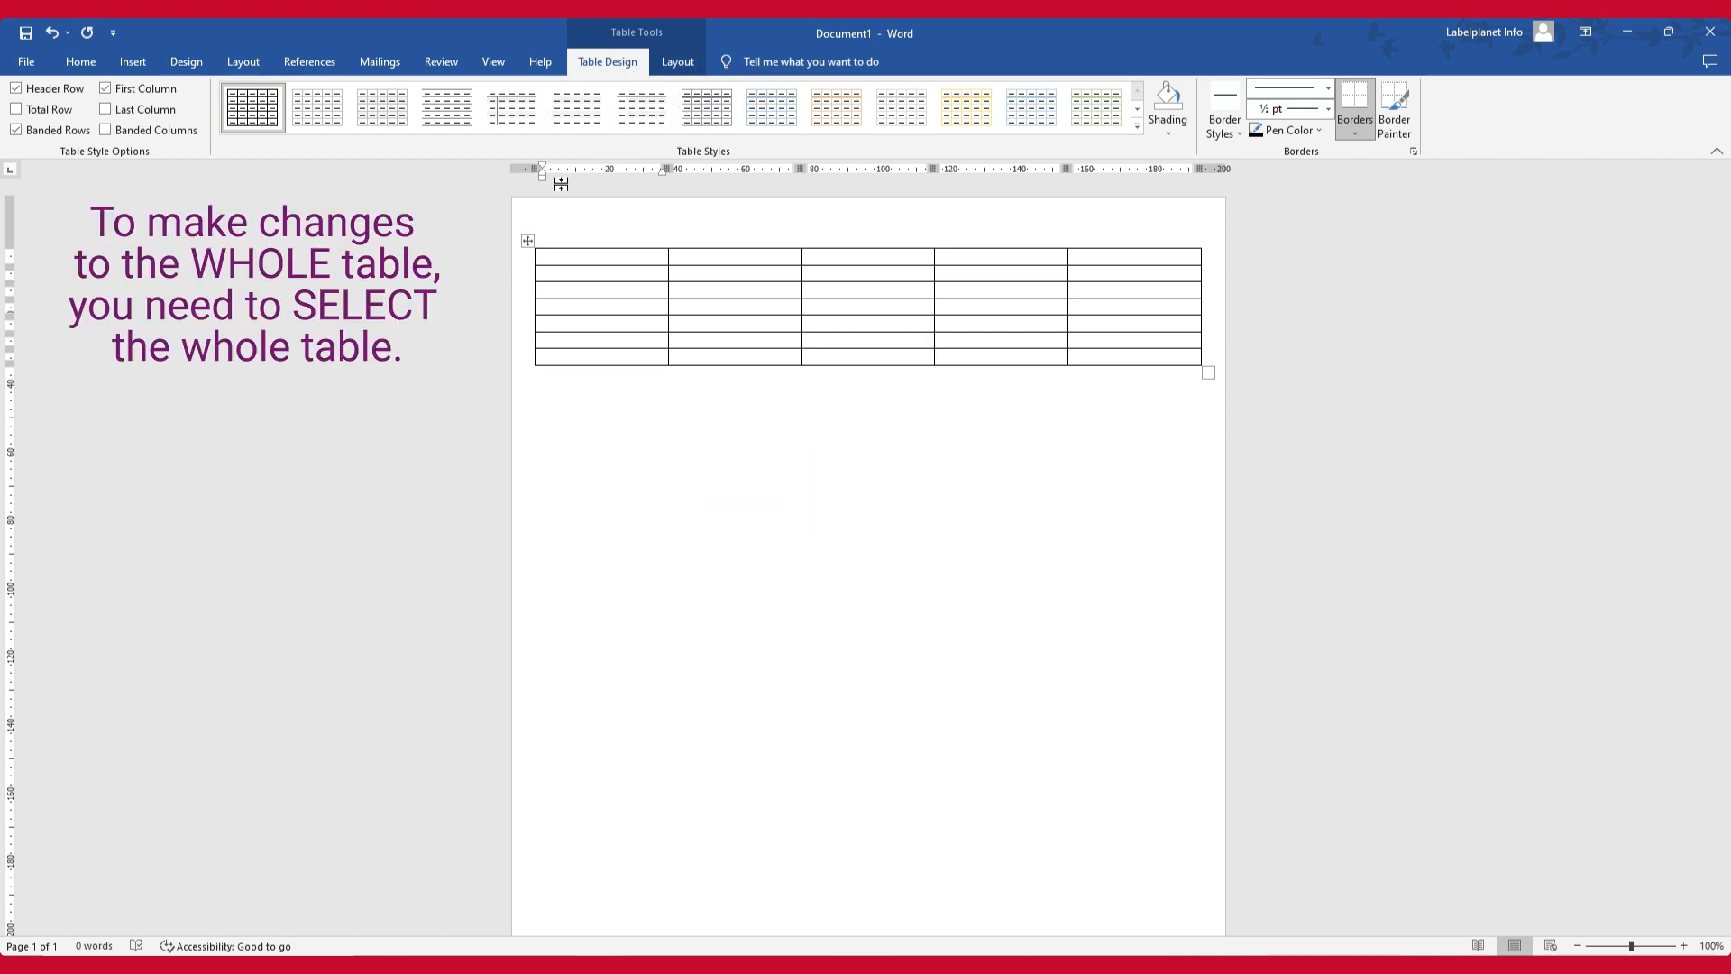
# - Remove all borders from the whole table
pyautogui.click(527, 241)
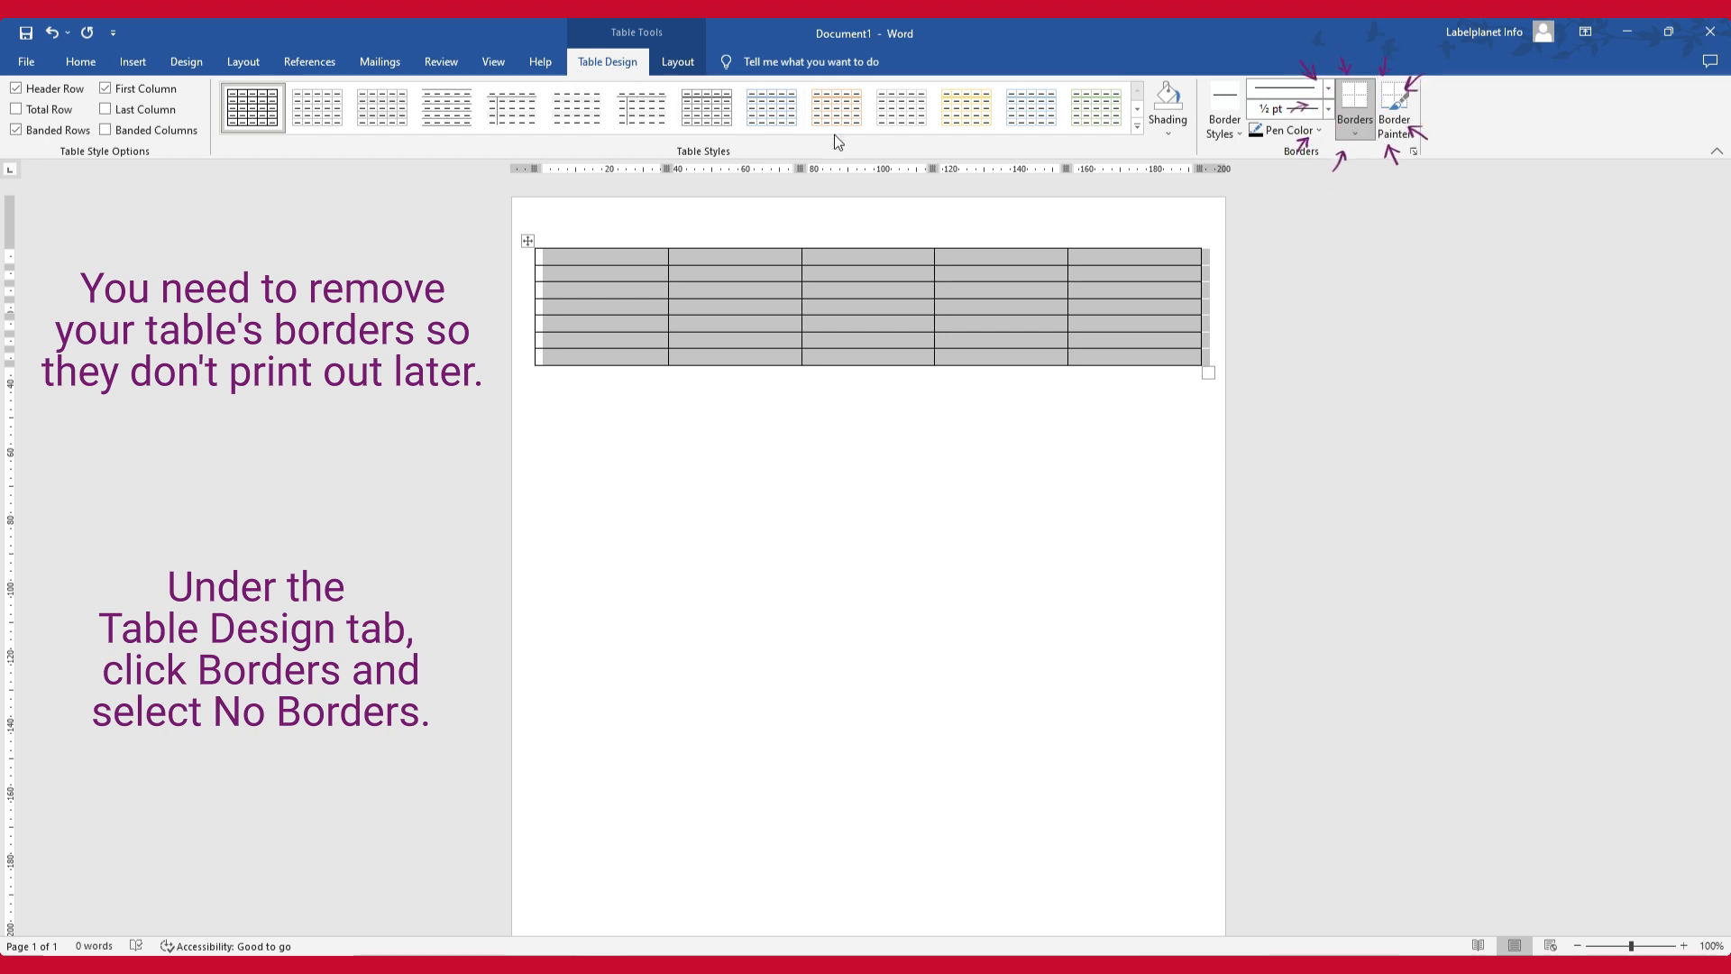
pyautogui.click(1344, 128)
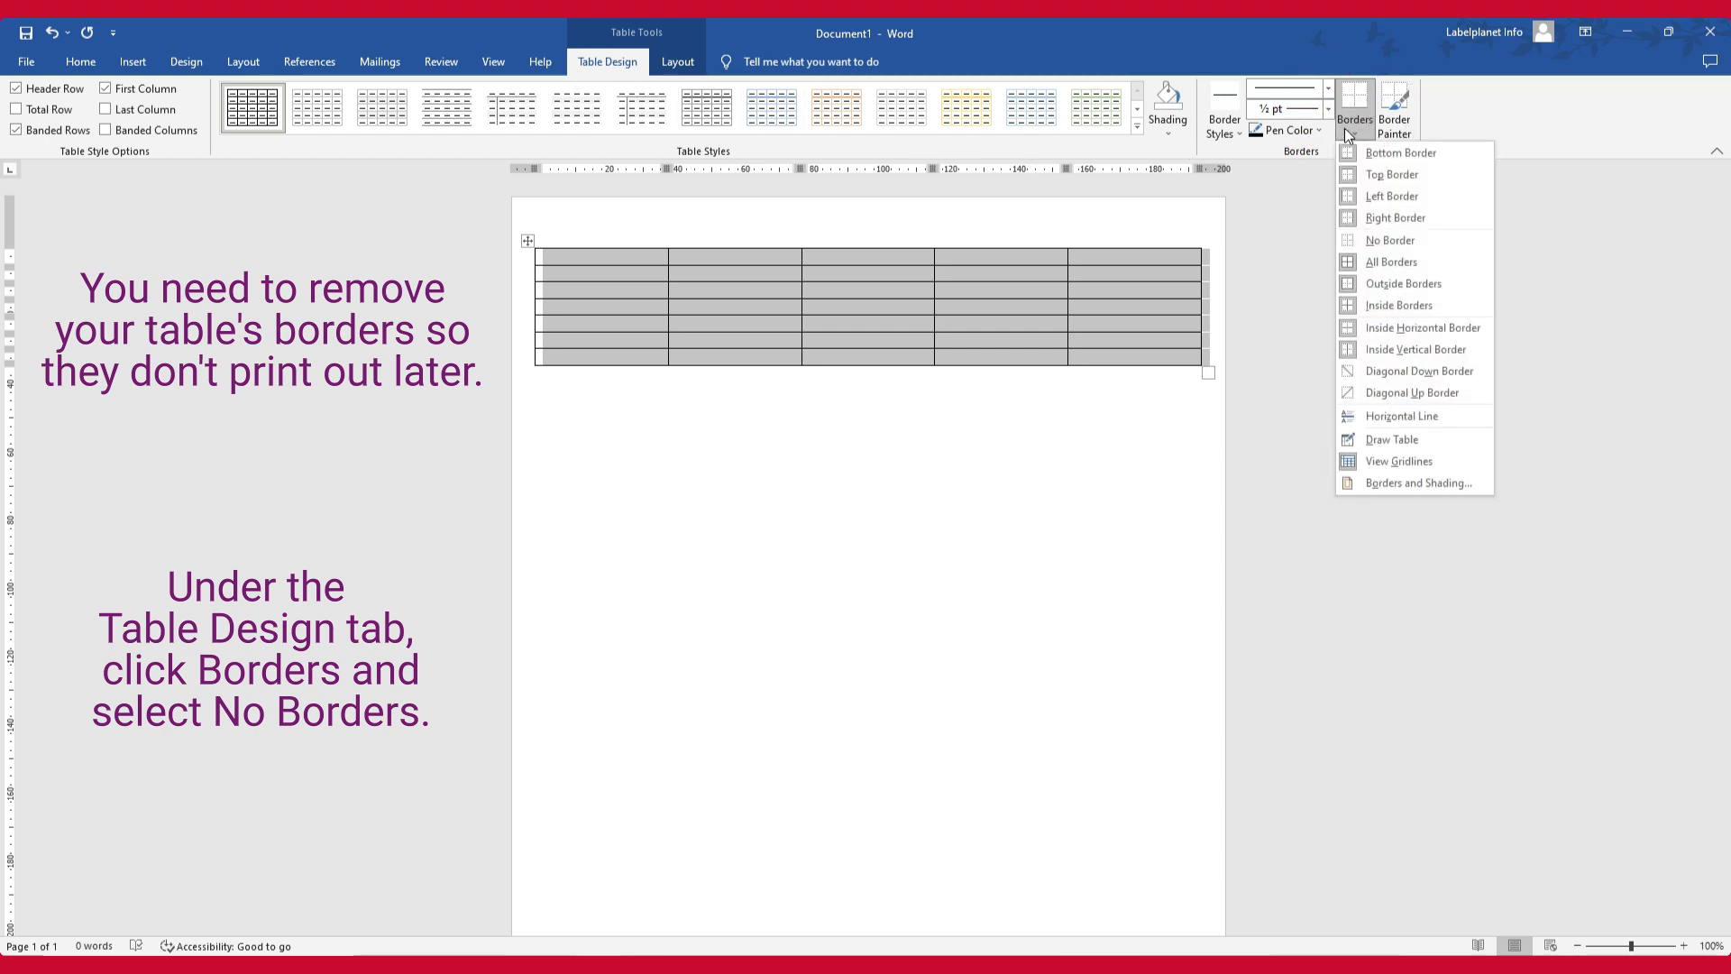
pyautogui.click(1412, 242)
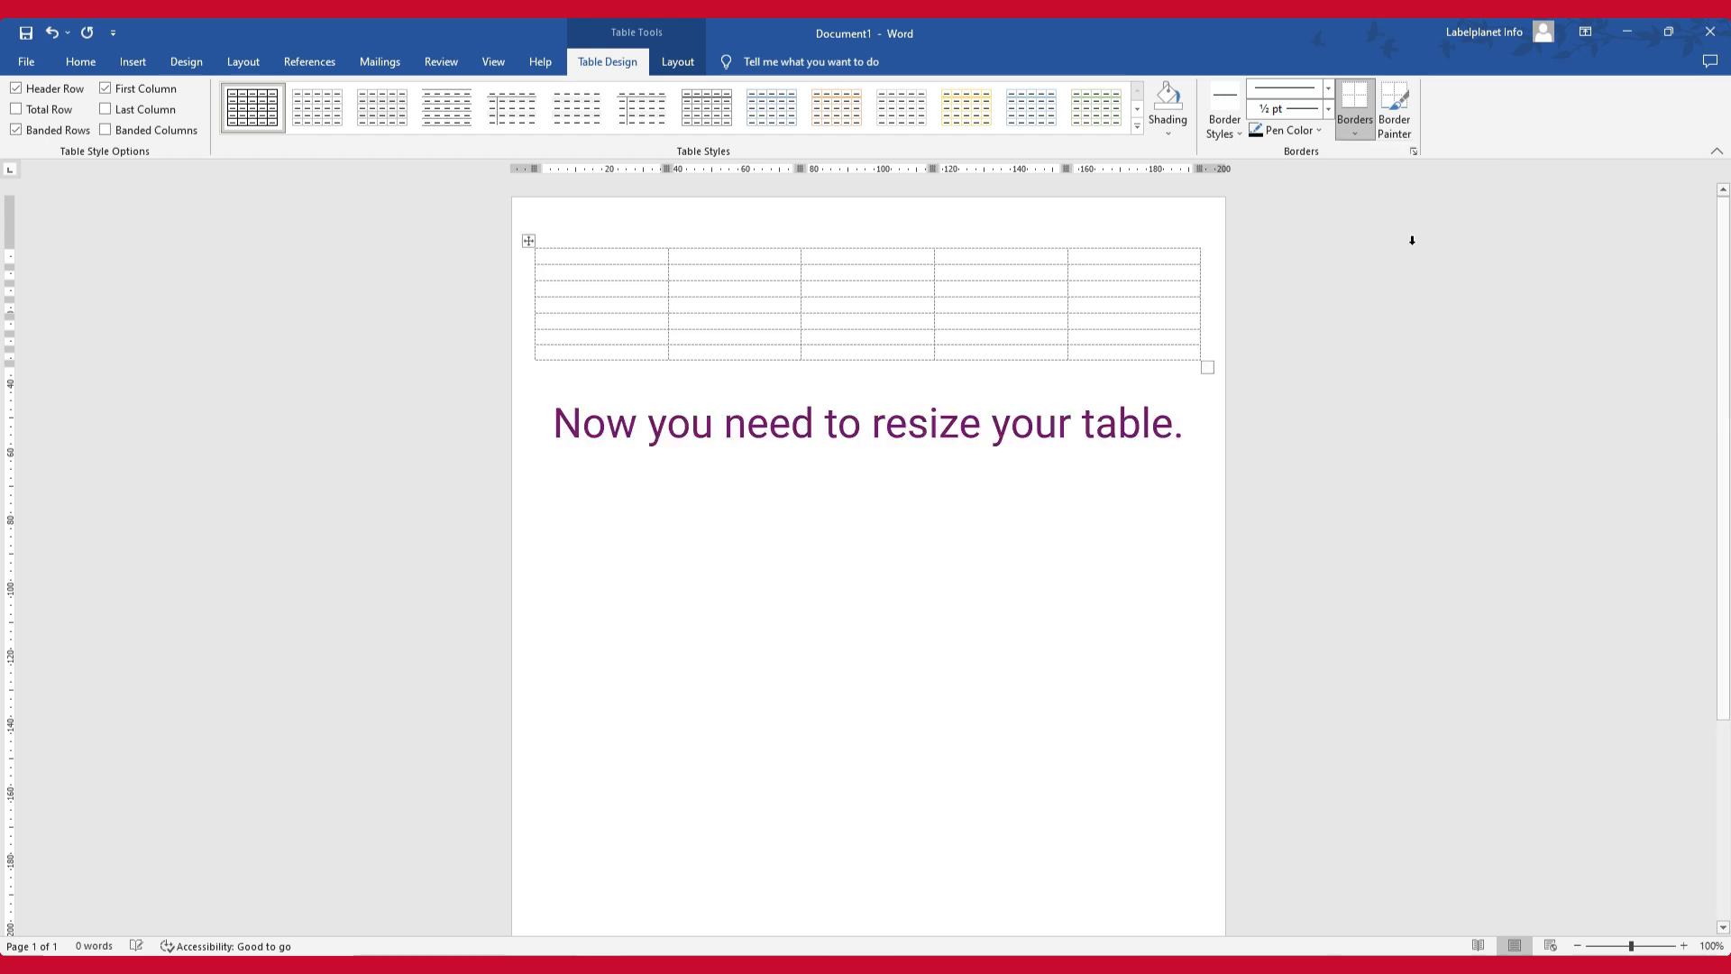
# - Set the table's left and right default cell margins to 0 mm and turn off automatic resizing to fit contents
pyautogui.click(694, 72)
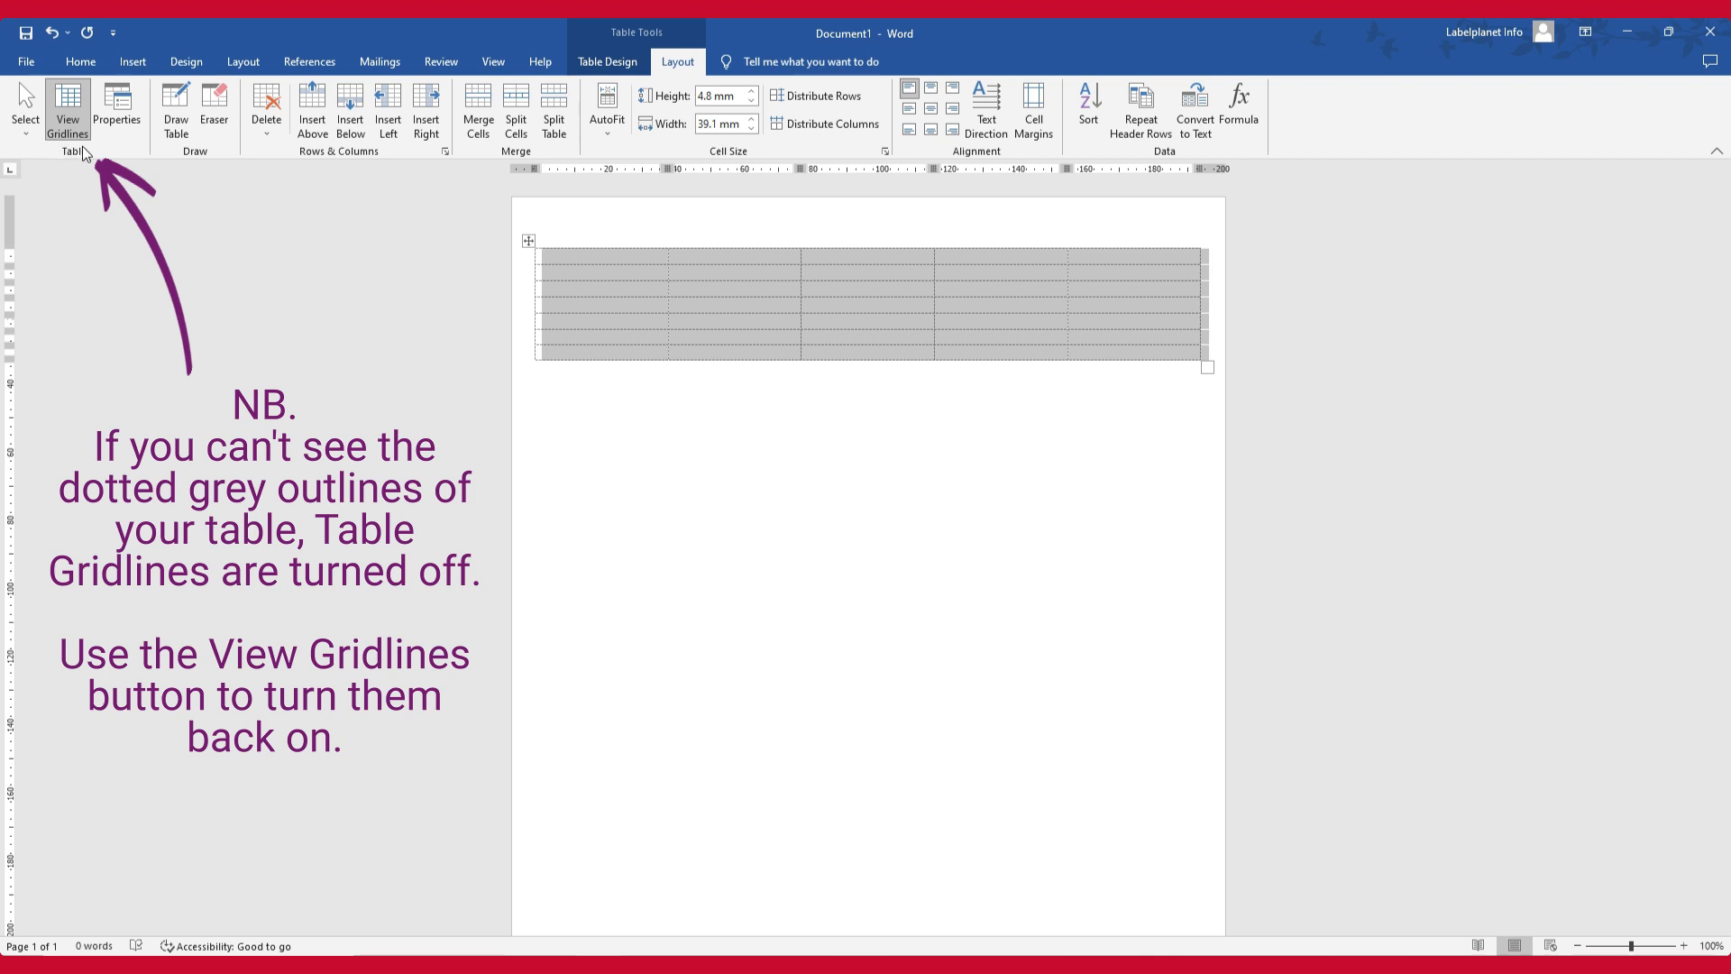
pyautogui.click(137, 126)
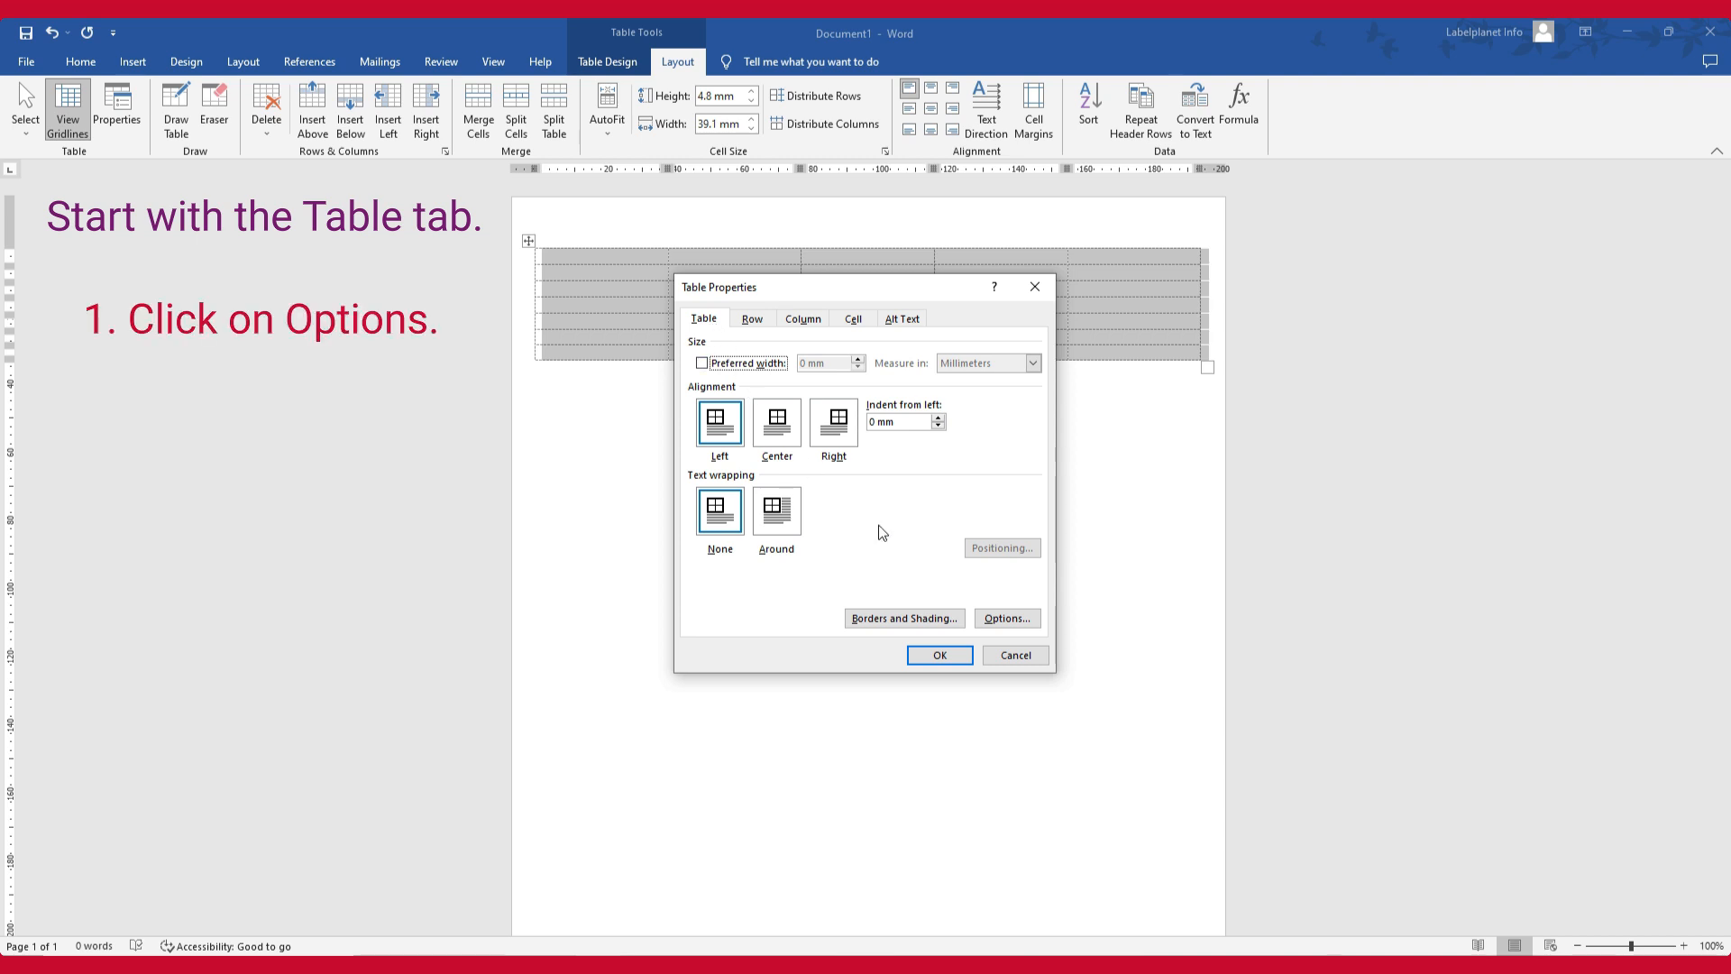
pyautogui.click(1006, 618)
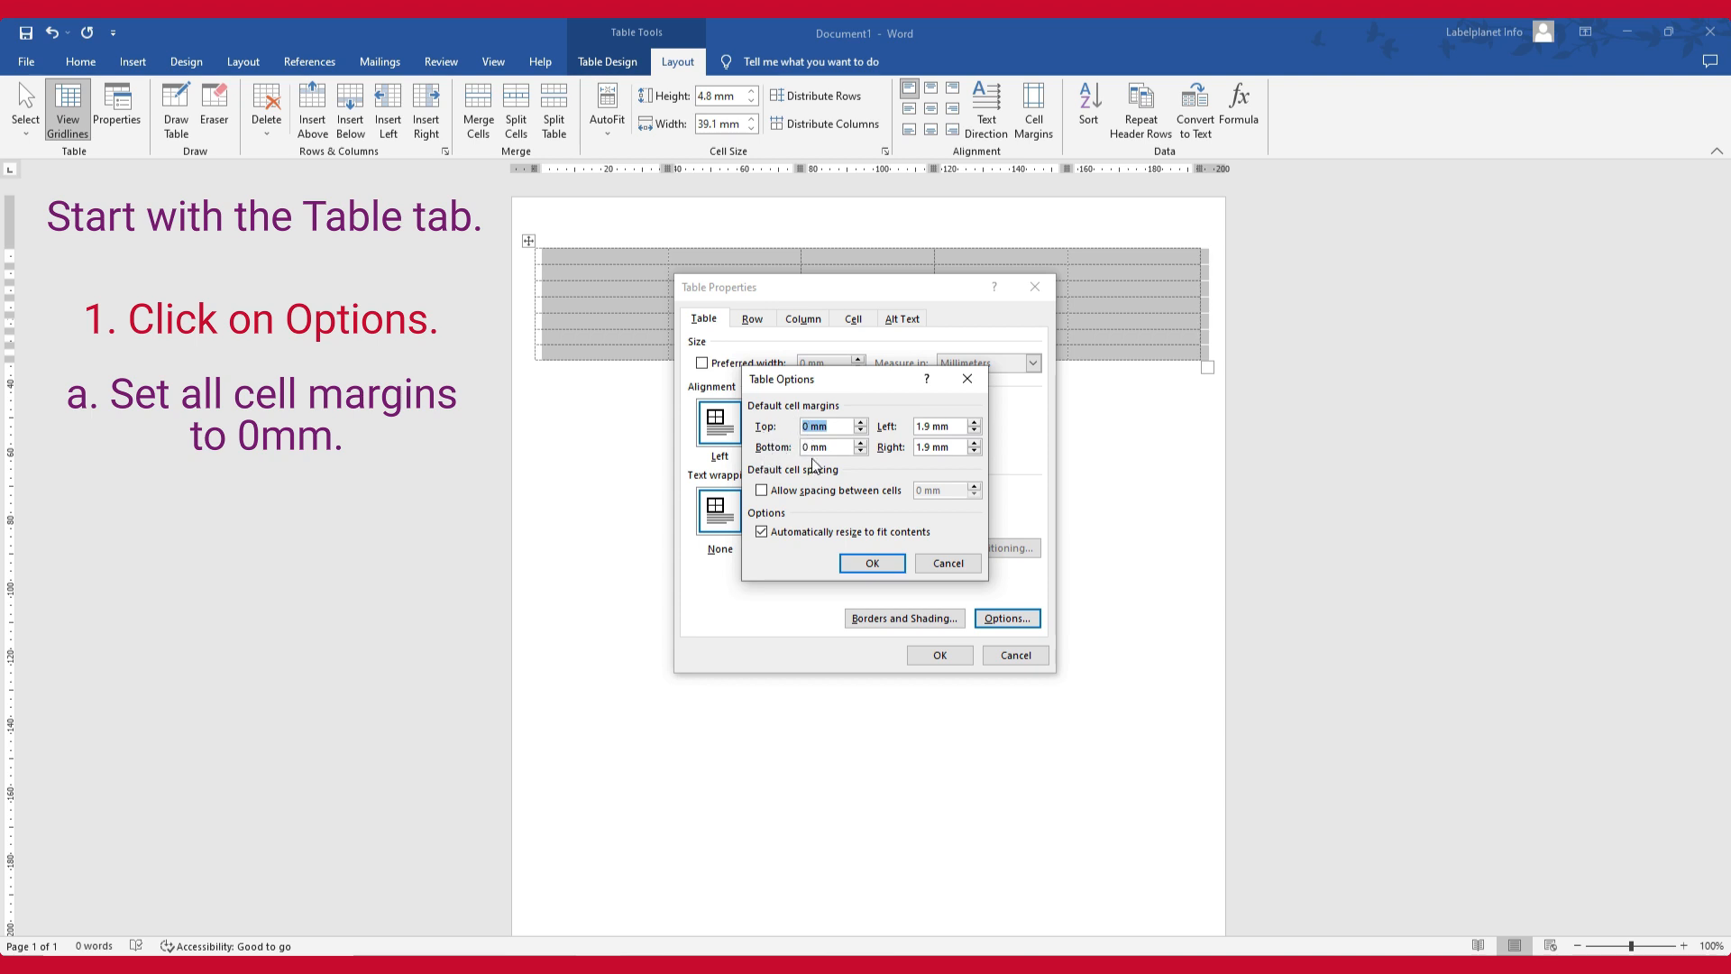
pyautogui.click(974, 431)
pyautogui.click(974, 451)
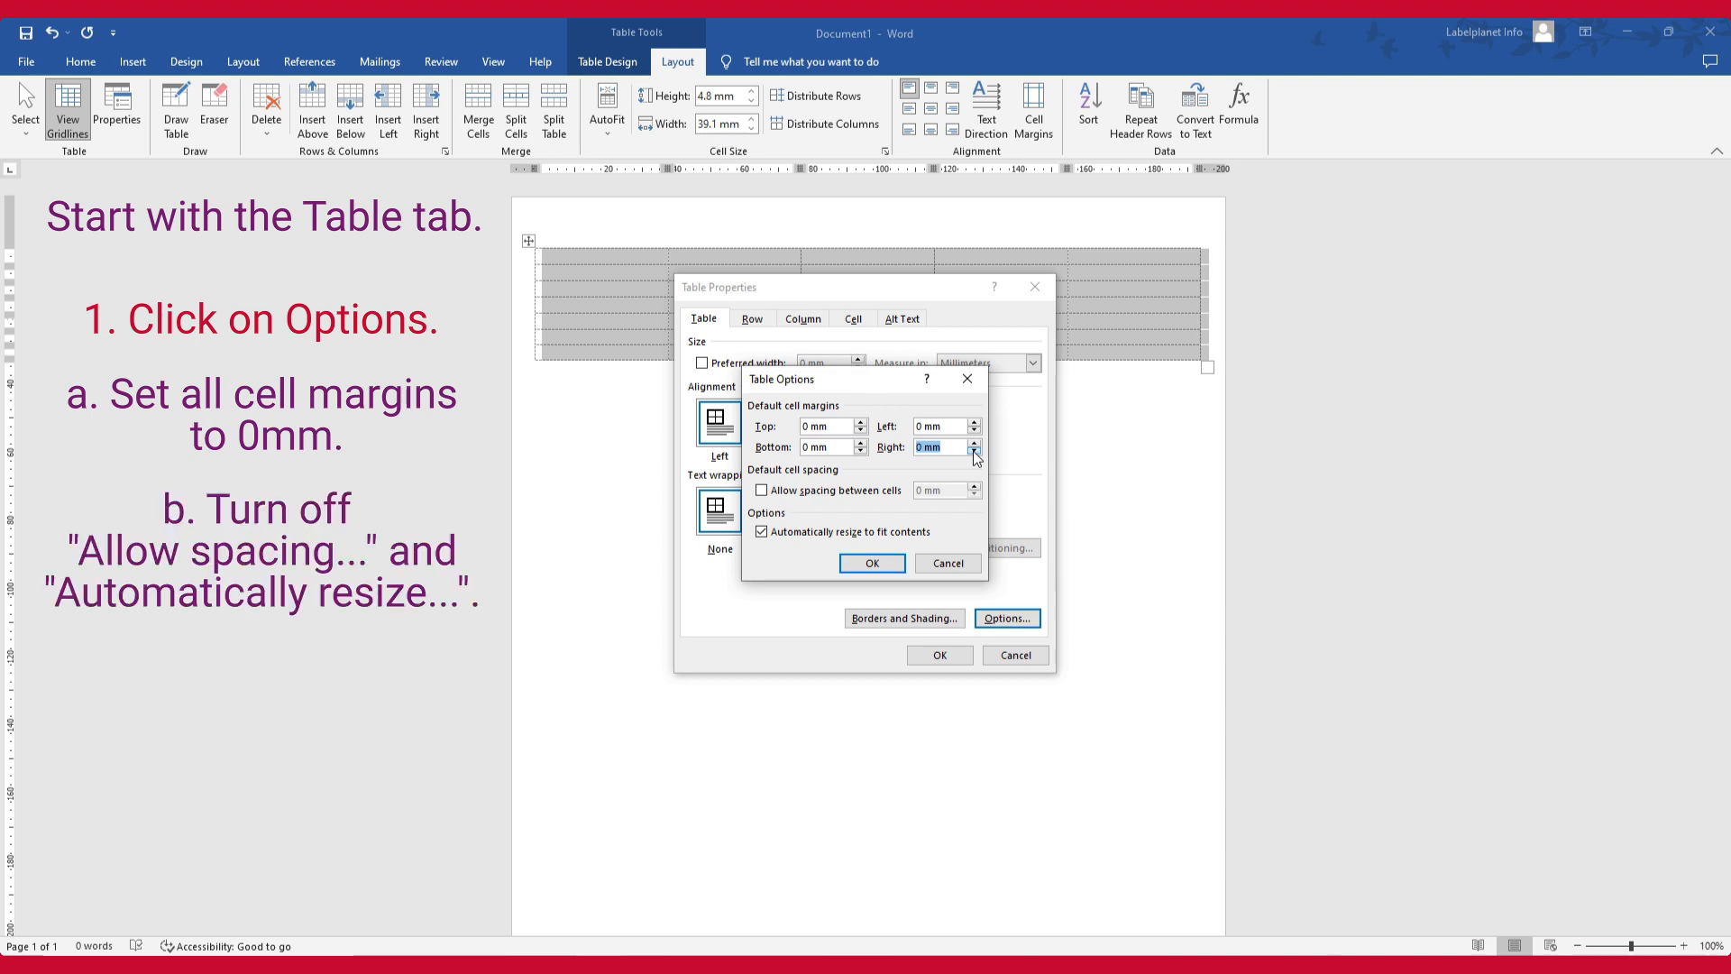
pyautogui.click(762, 532)
pyautogui.click(897, 566)
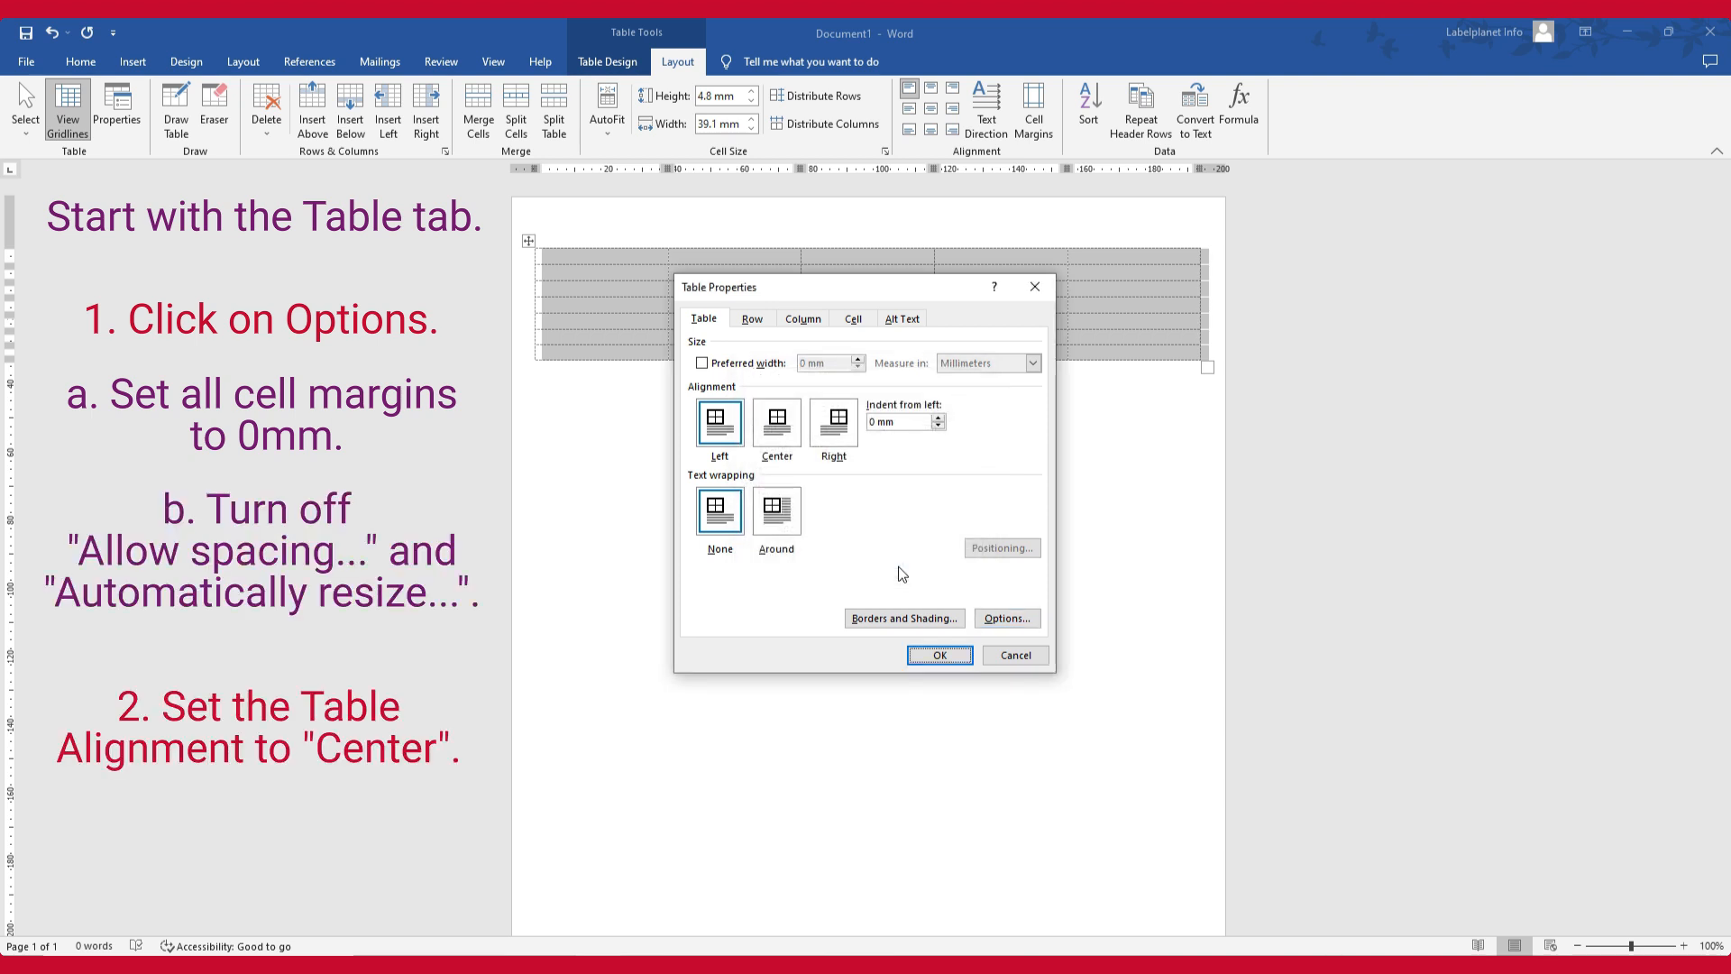
# - Center the table on the page and give it a preferred width of 195.5 mm
pyautogui.click(779, 420)
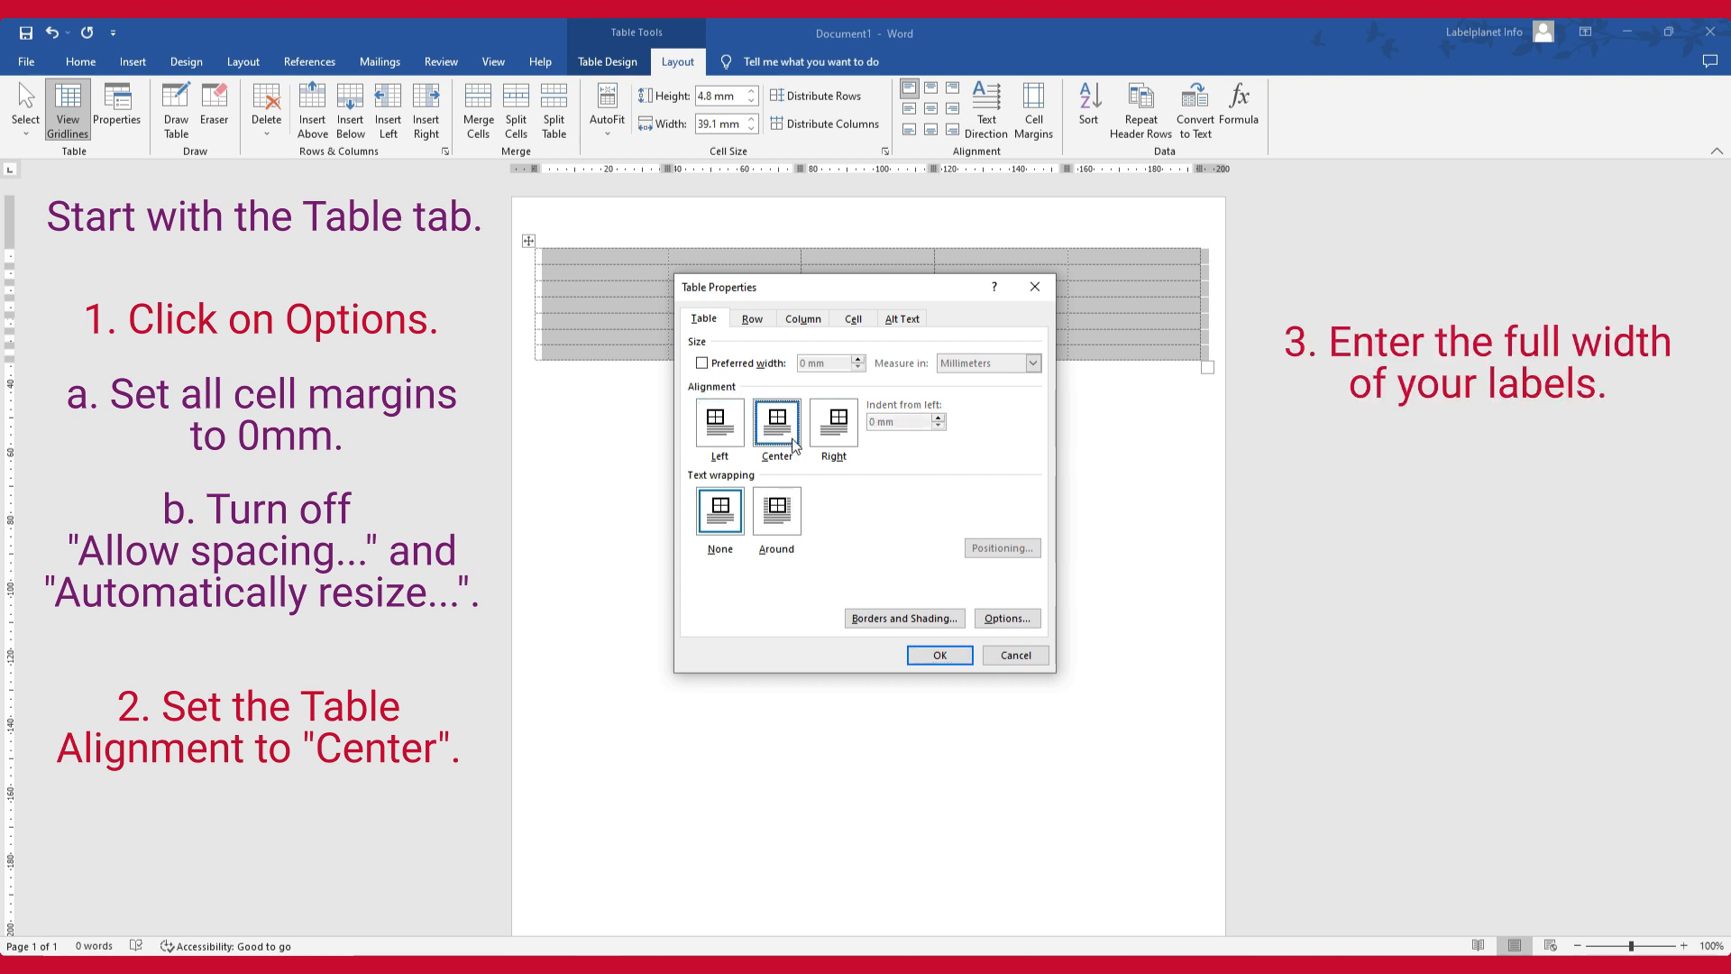
pyautogui.click(705, 364)
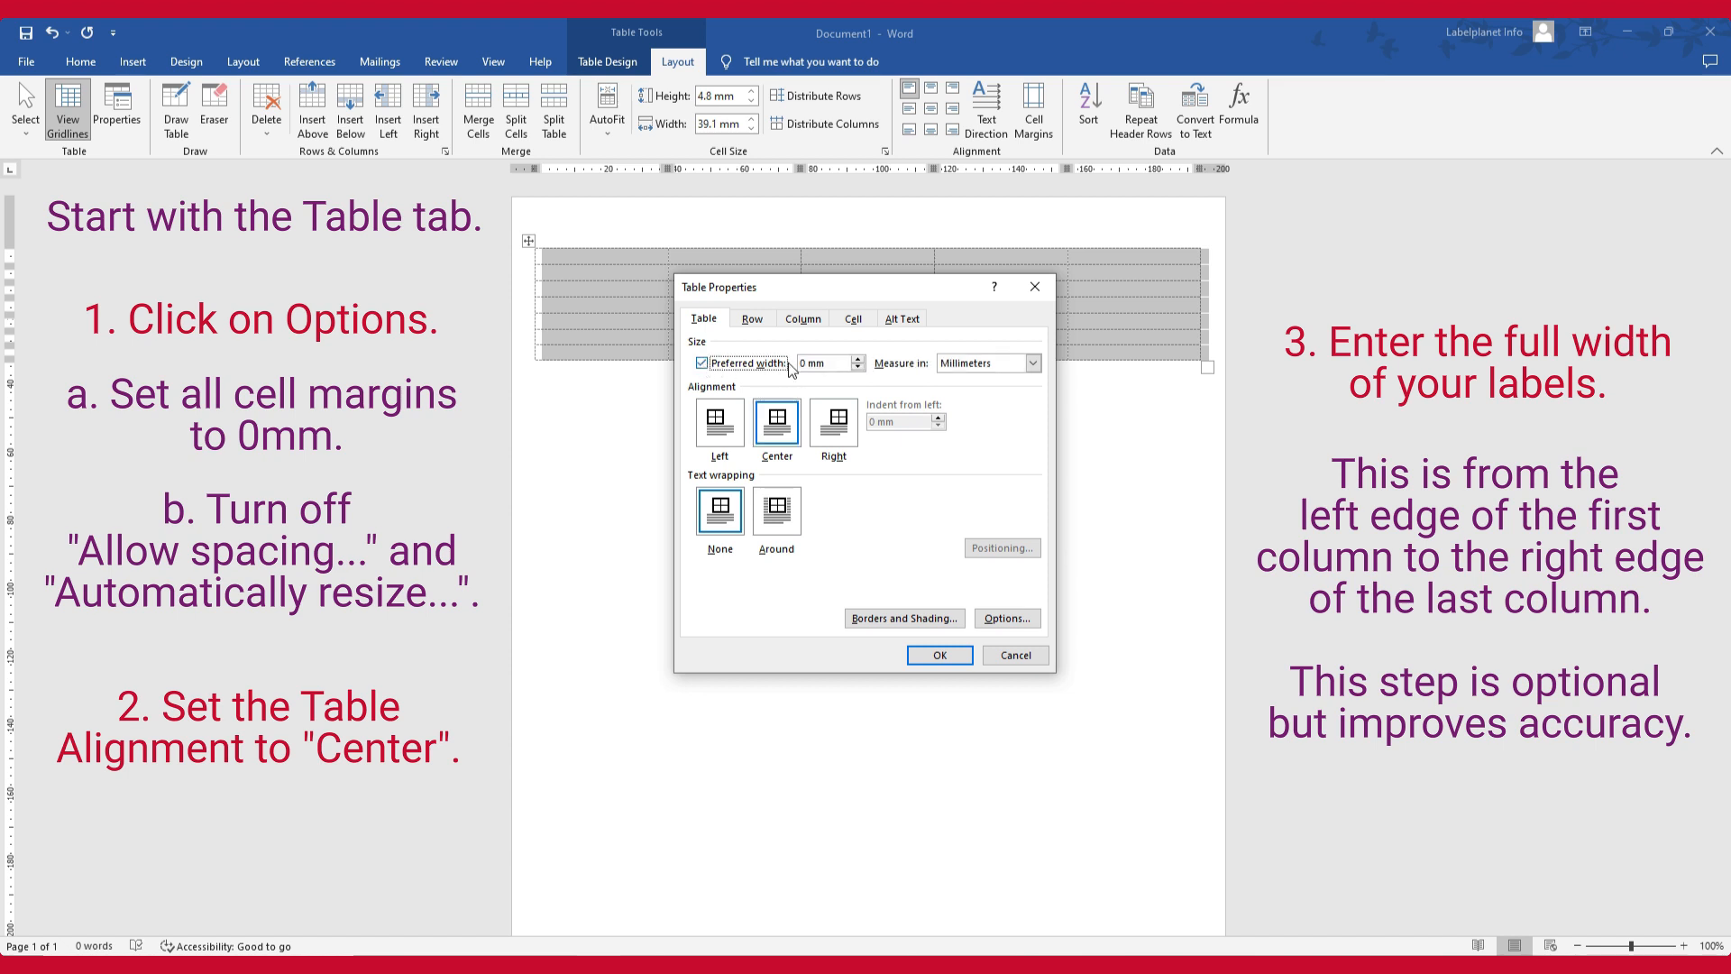
pyautogui.doubleClick(807, 362)
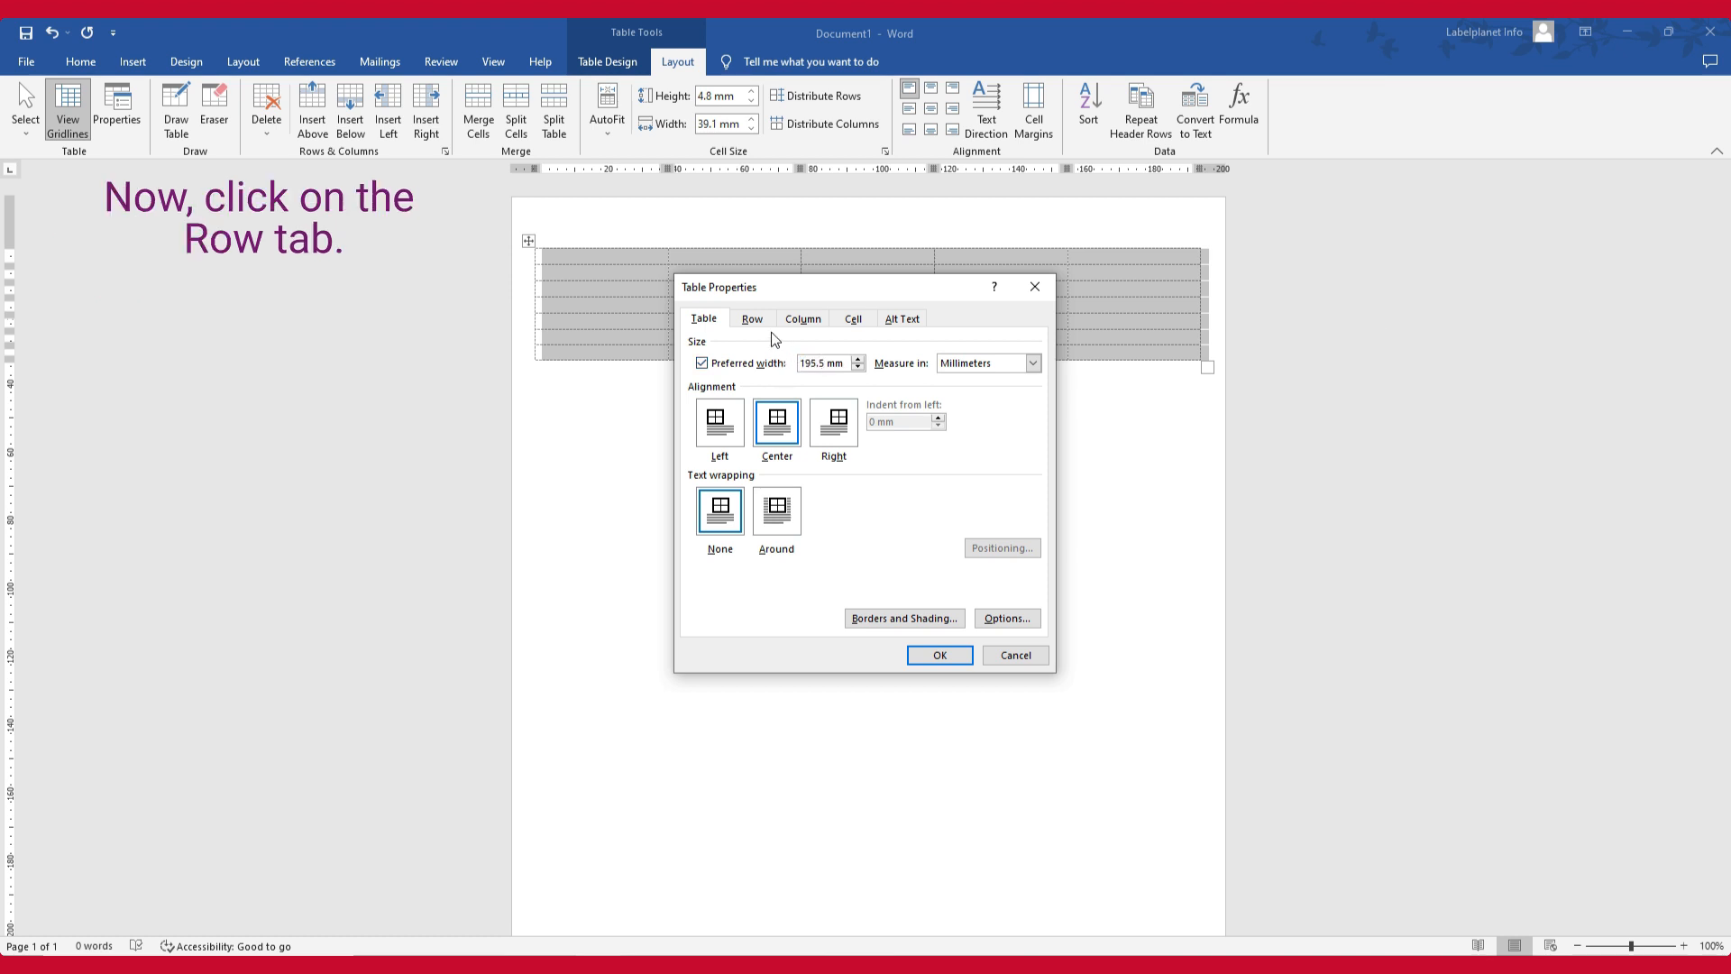
# - Disallow rows breaking across pages and set the height of all rows to exactly 38.1 mm
pyautogui.click(759, 325)
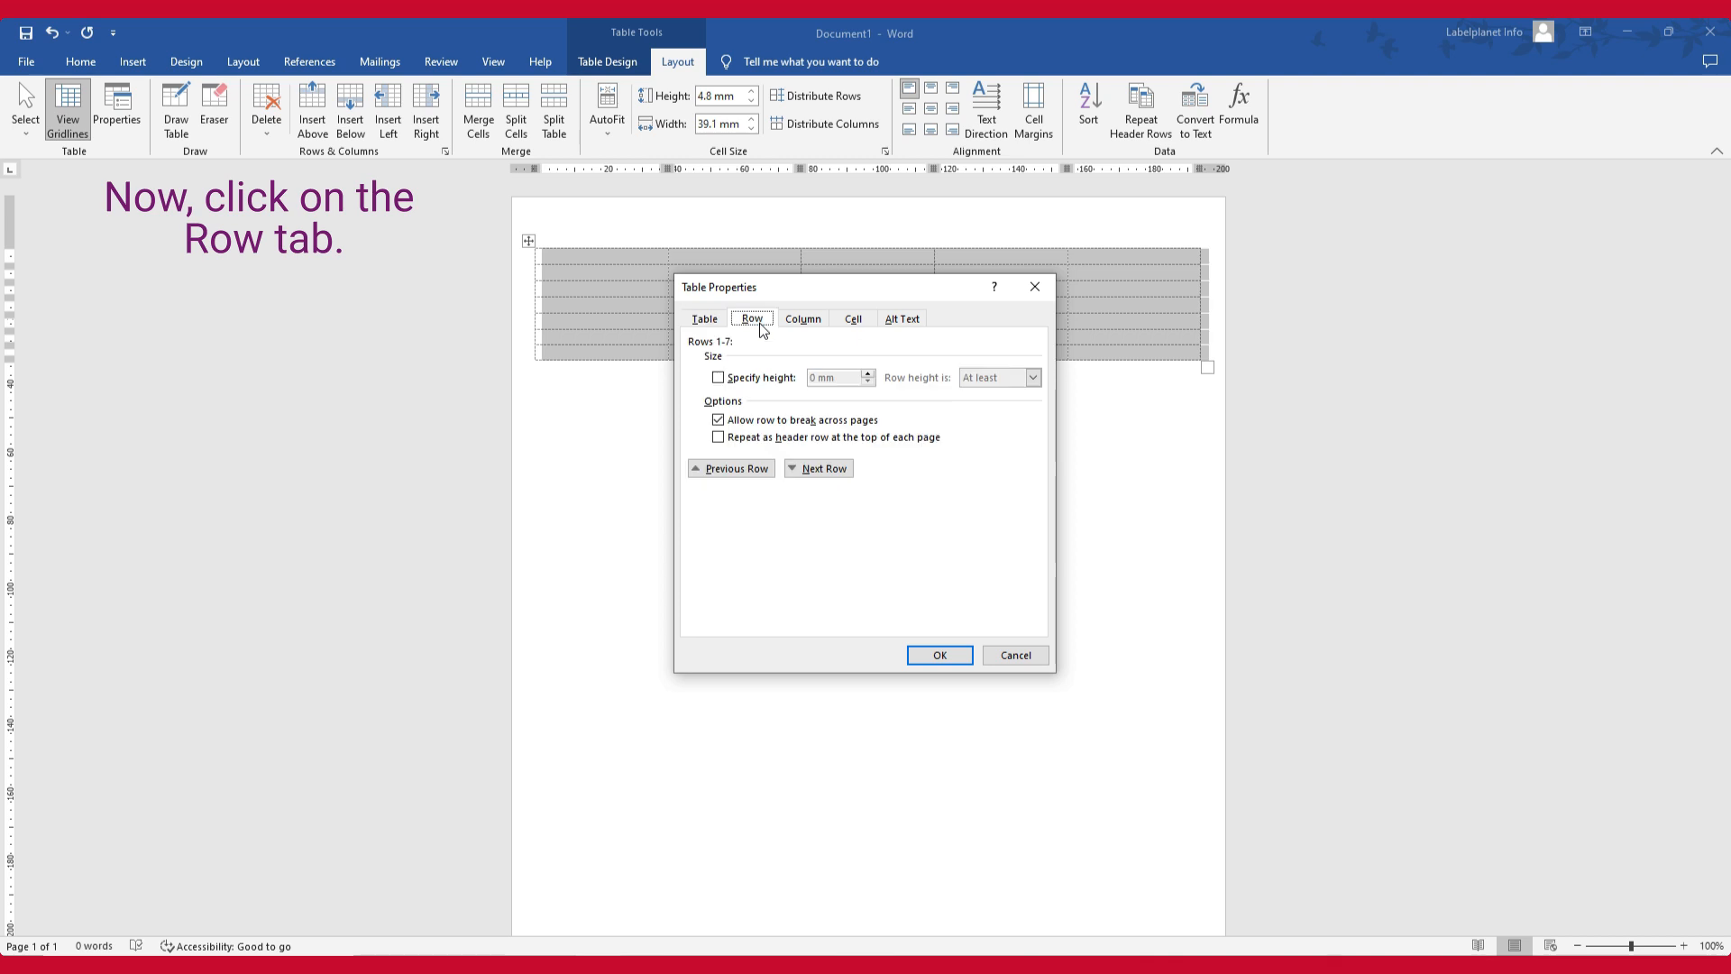
pyautogui.click(719, 419)
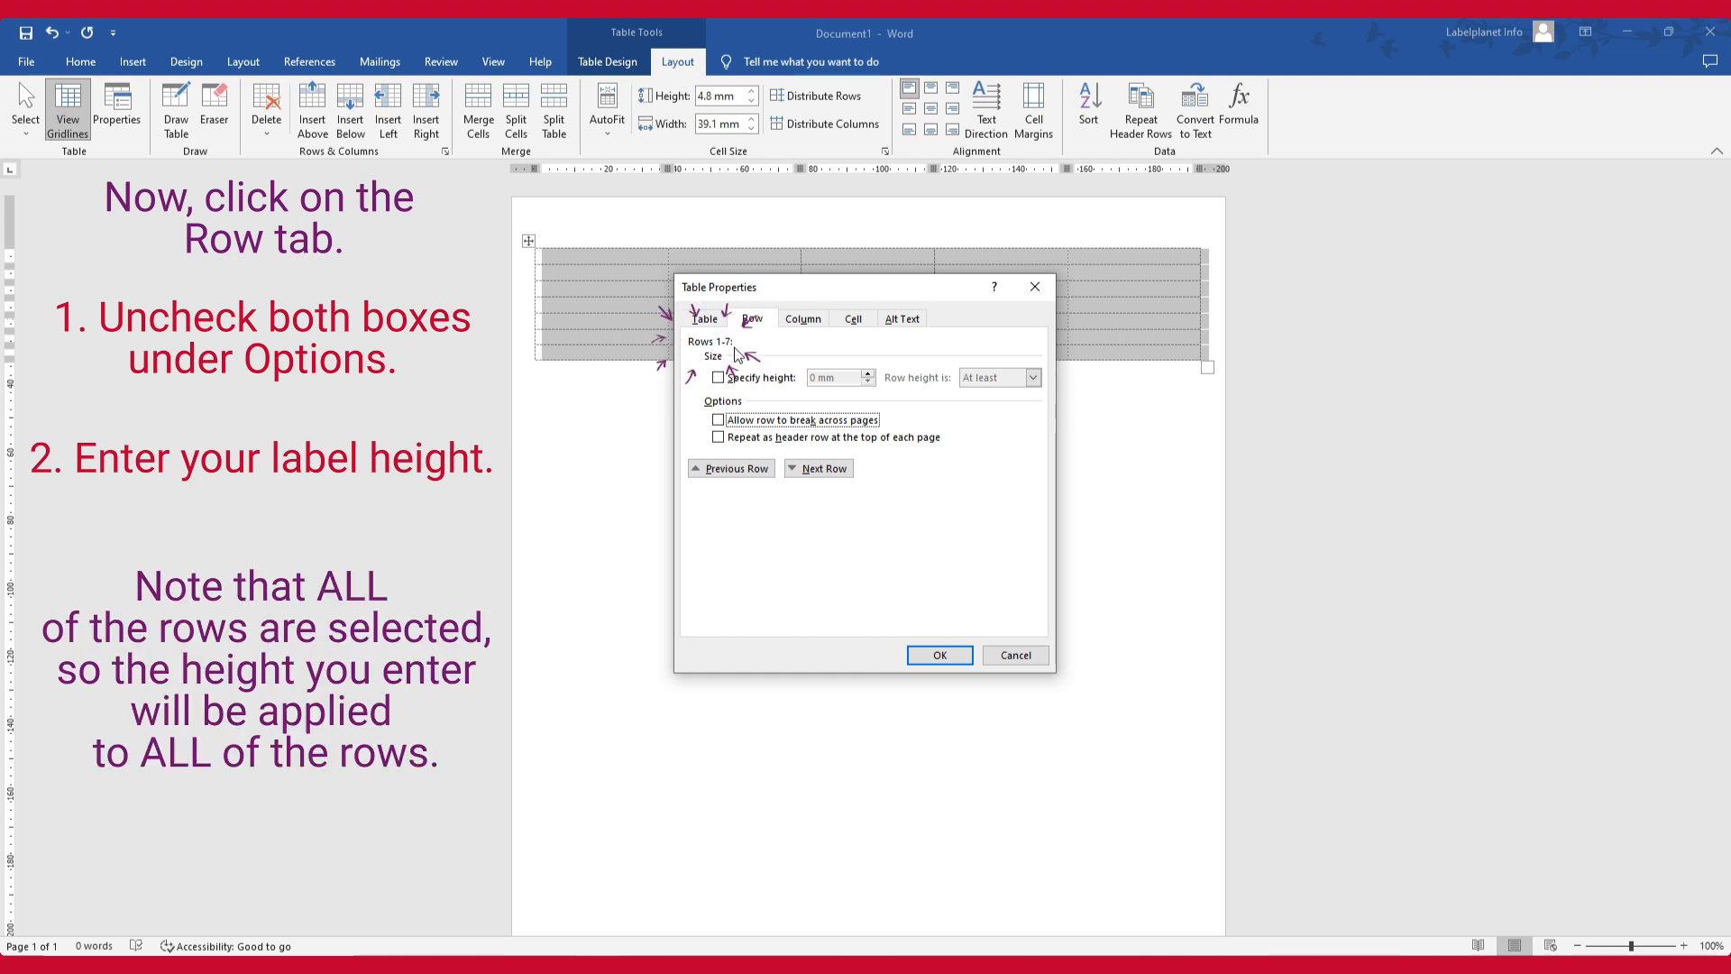
pyautogui.click(718, 376)
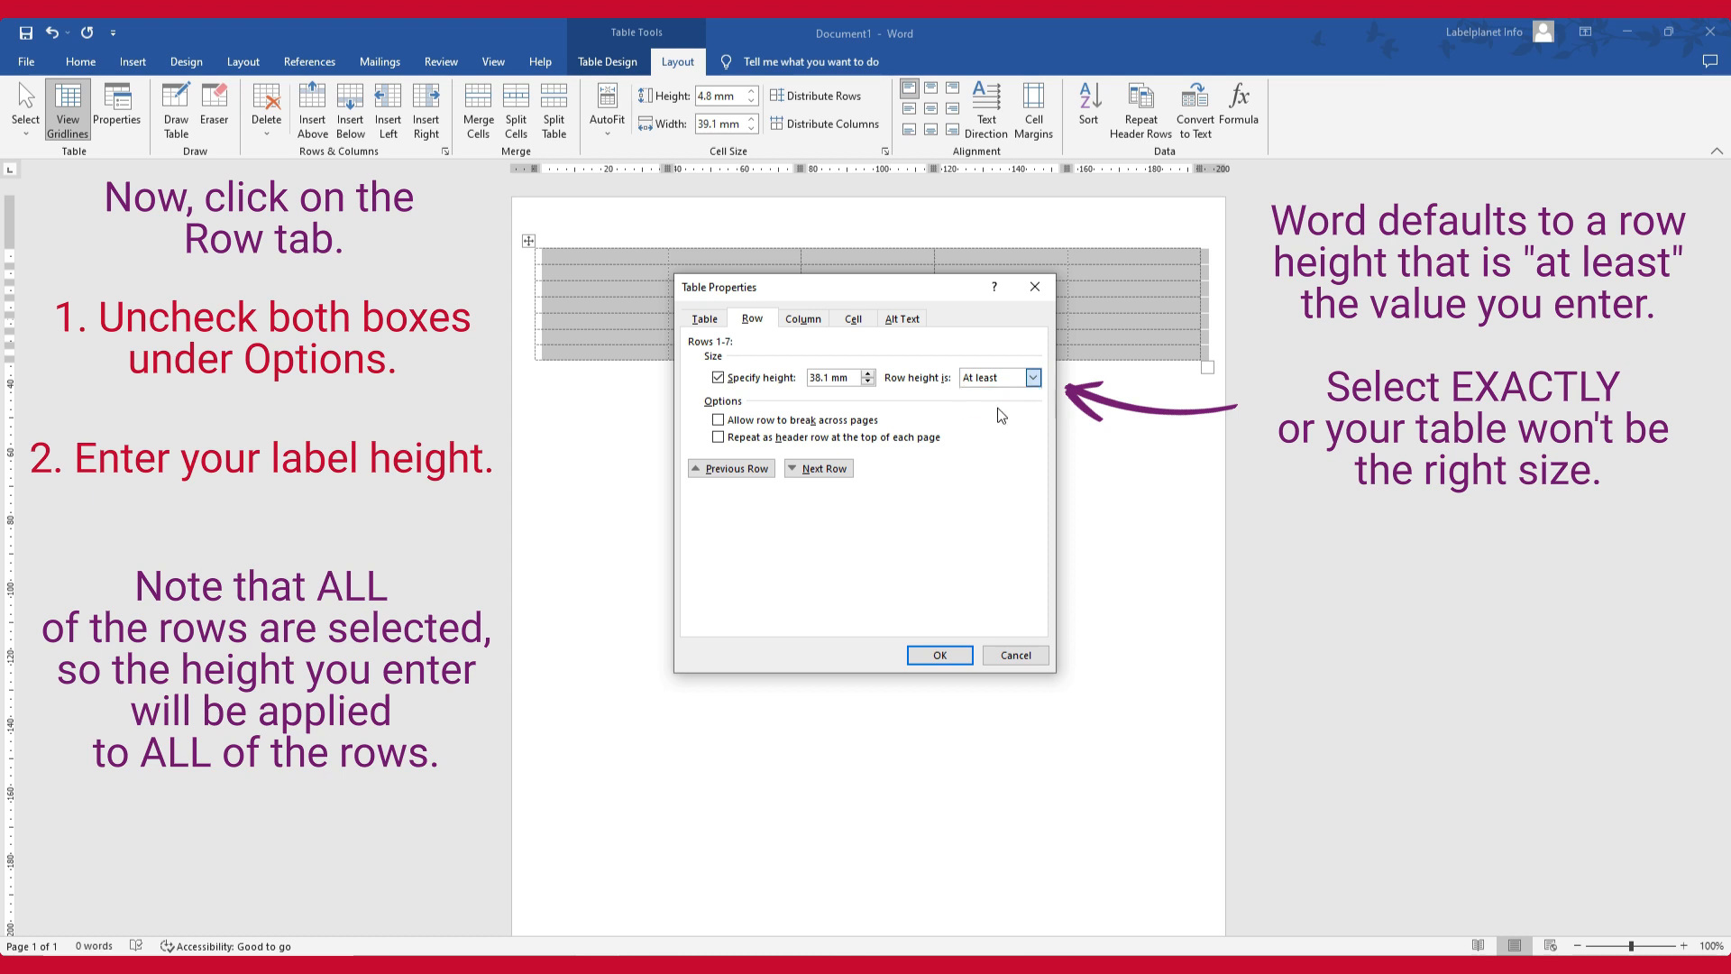
pyautogui.click(1001, 408)
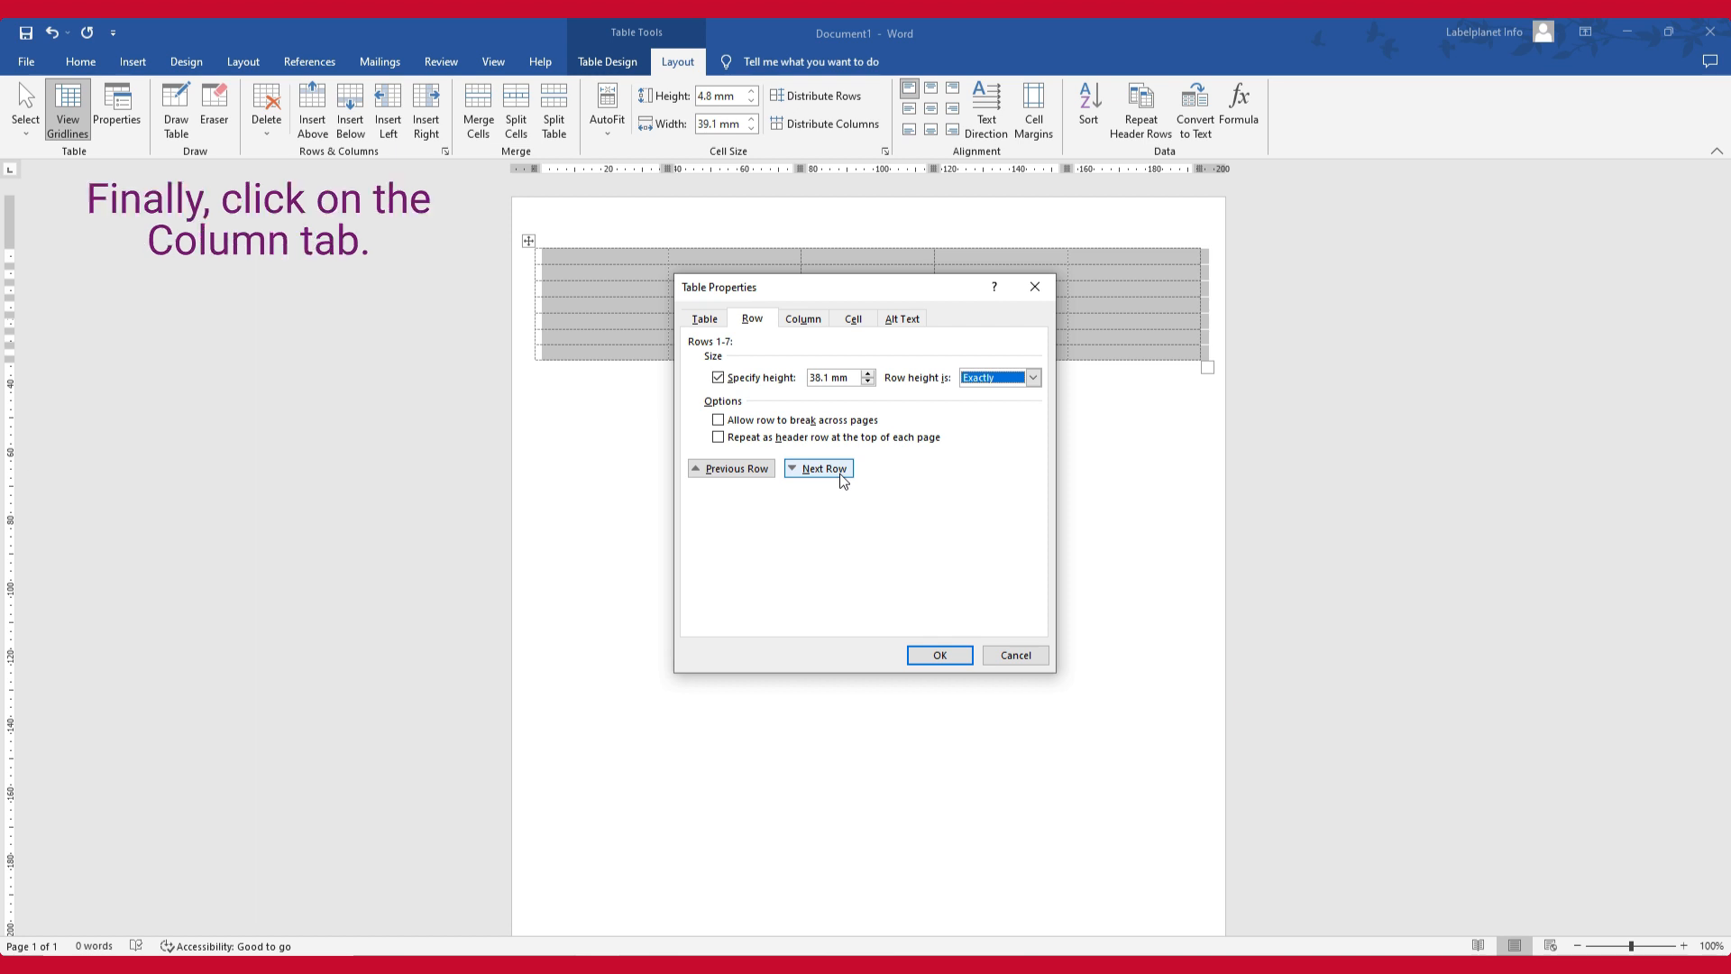
# - Set the preferred width of all columns to 63.5 mm and advance to the first column's settings
pyautogui.click(820, 324)
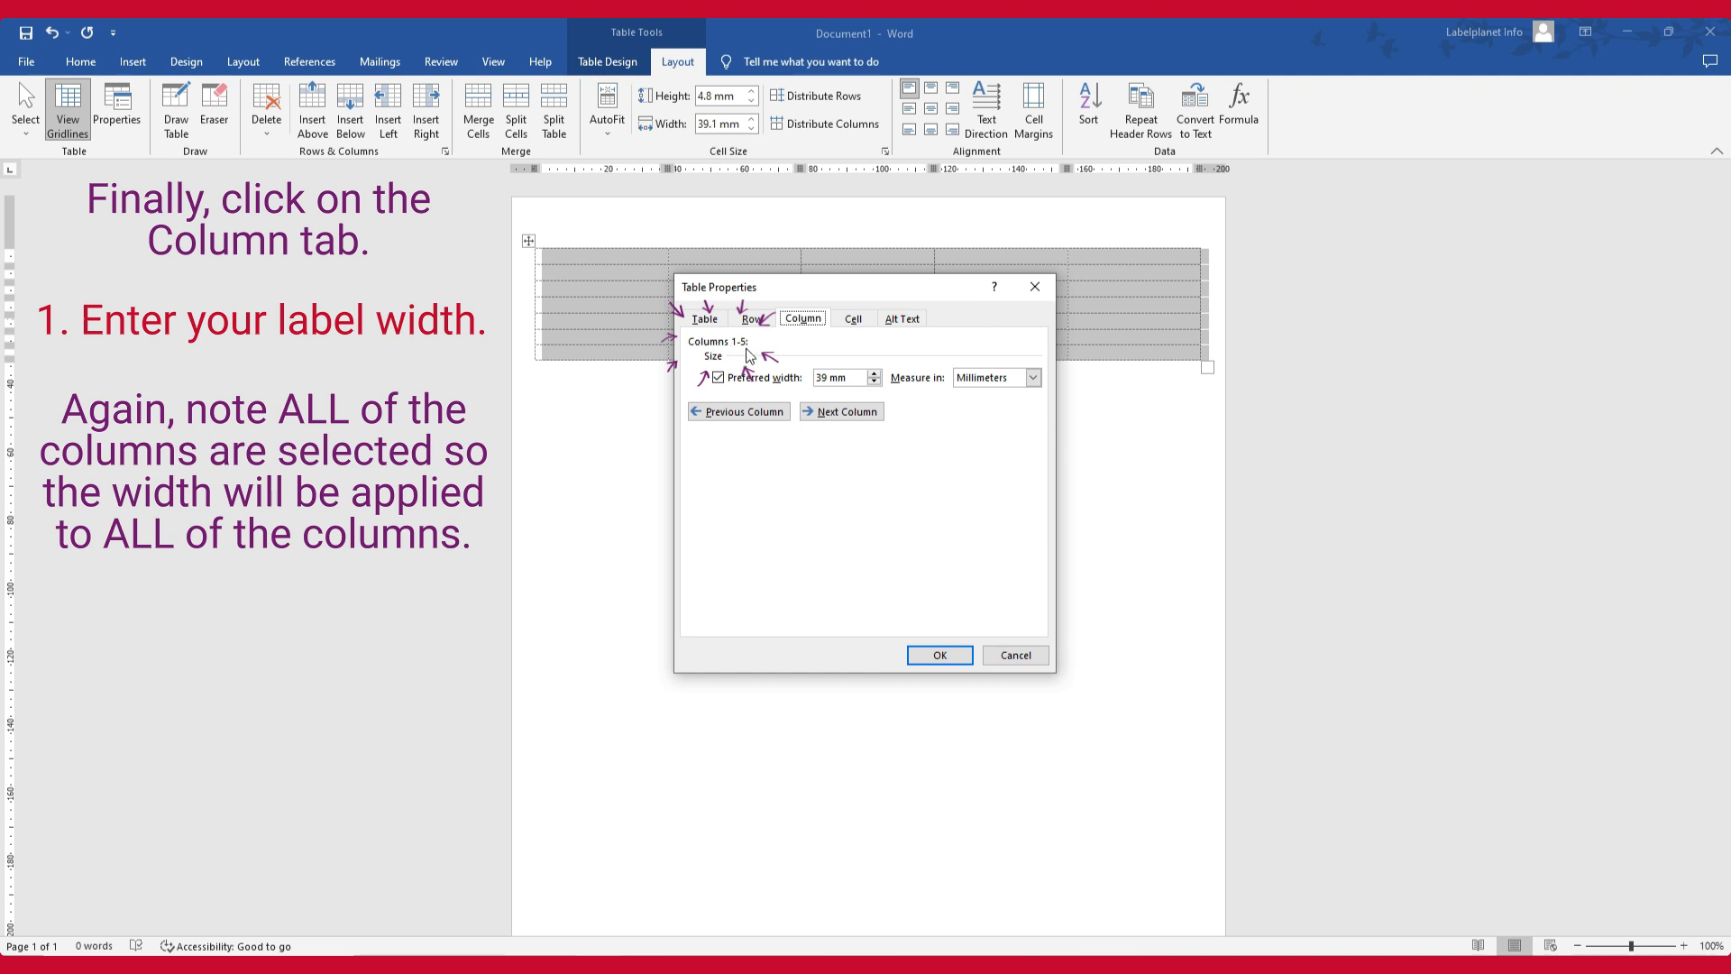
pyautogui.doubleClick(824, 377)
pyautogui.write('63.5')
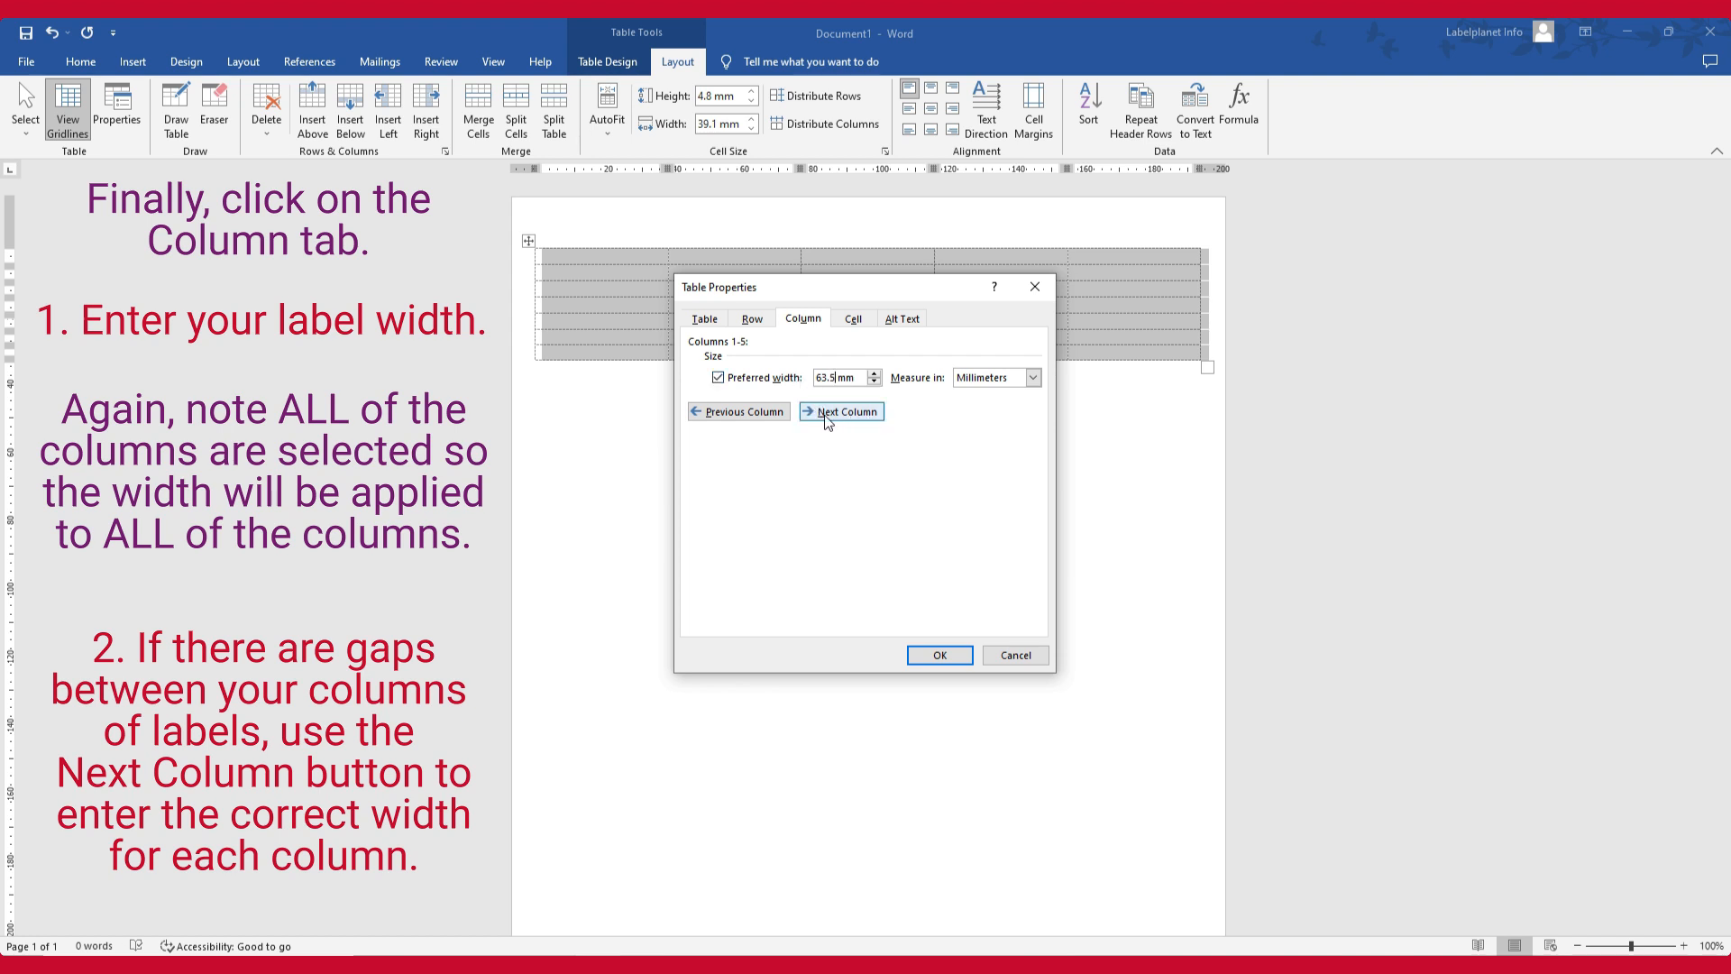
pyautogui.click(871, 416)
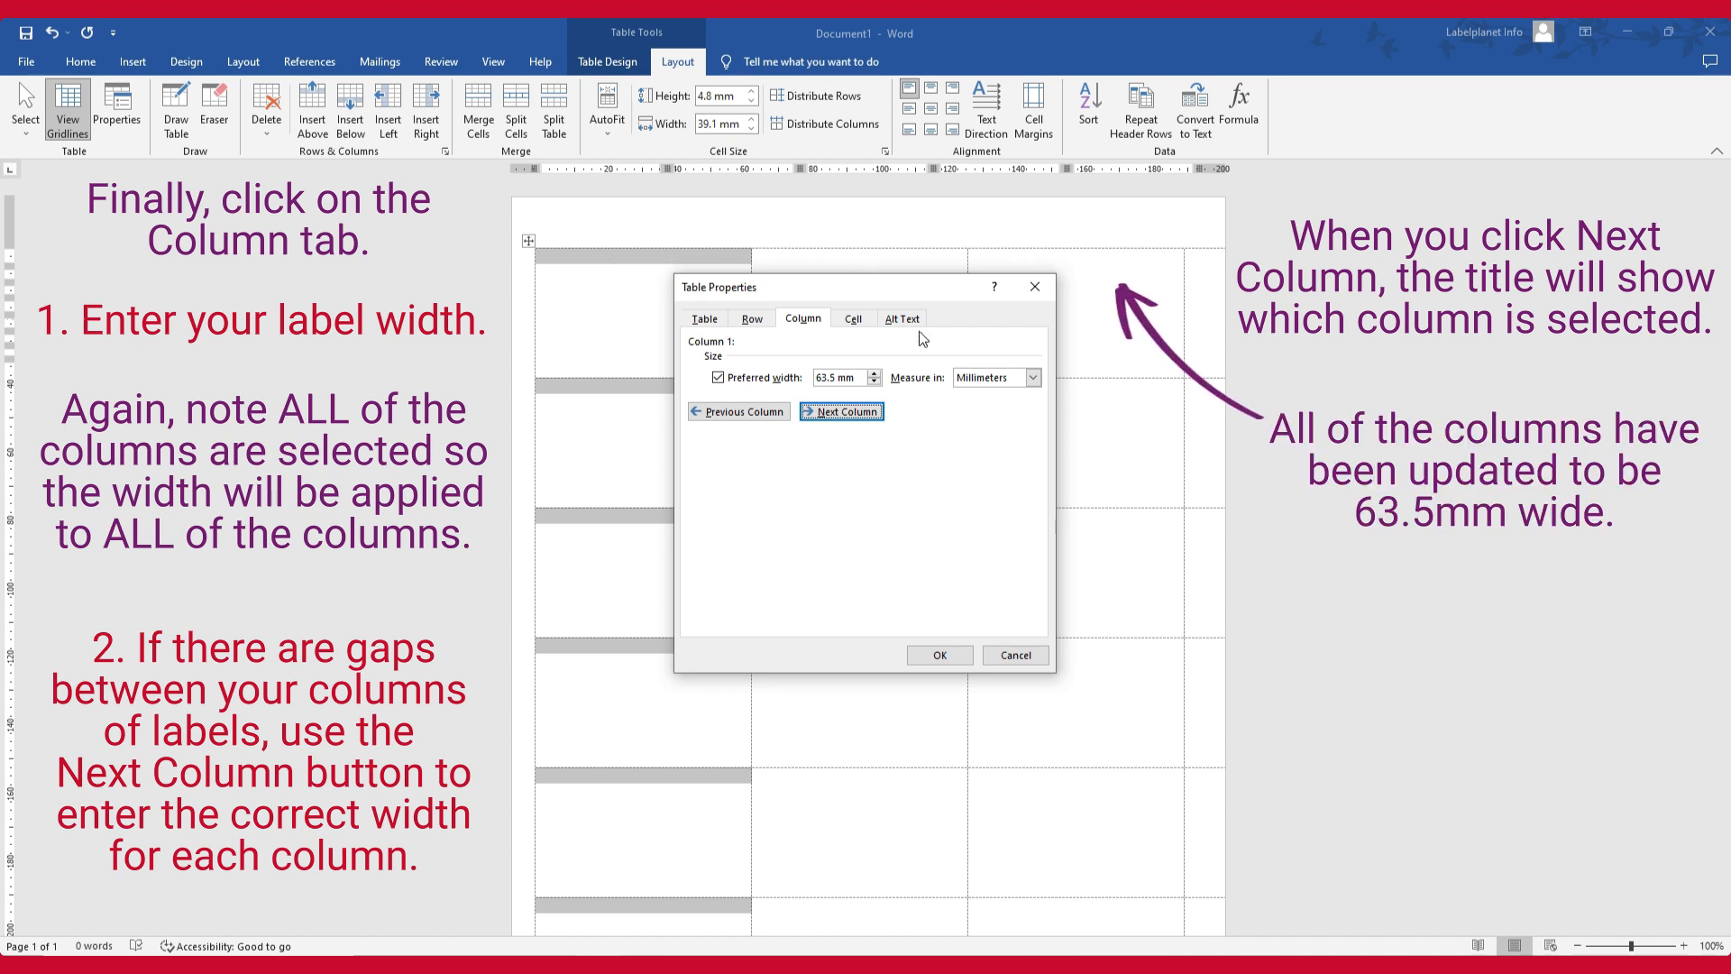
# - Set the preferred width of columns 2 and 4 to 2.5 mm as label gaps and apply the table properties
pyautogui.click(839, 413)
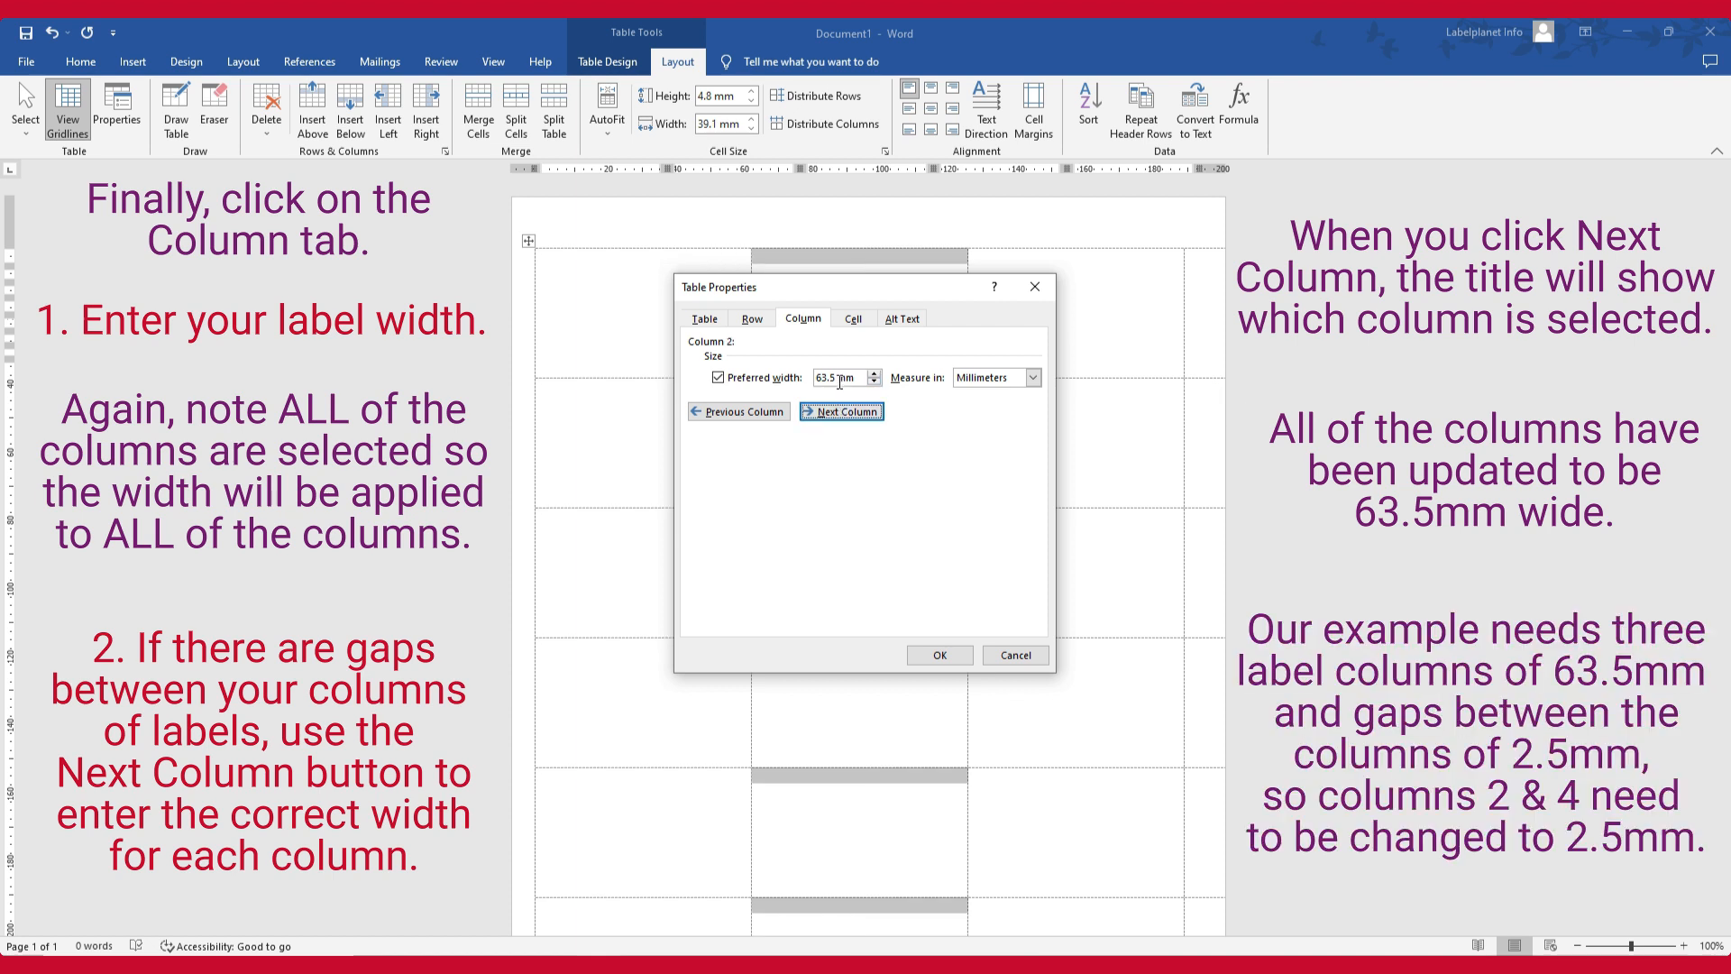
pyautogui.moveTo(839, 376); pyautogui.dragTo(781, 386)
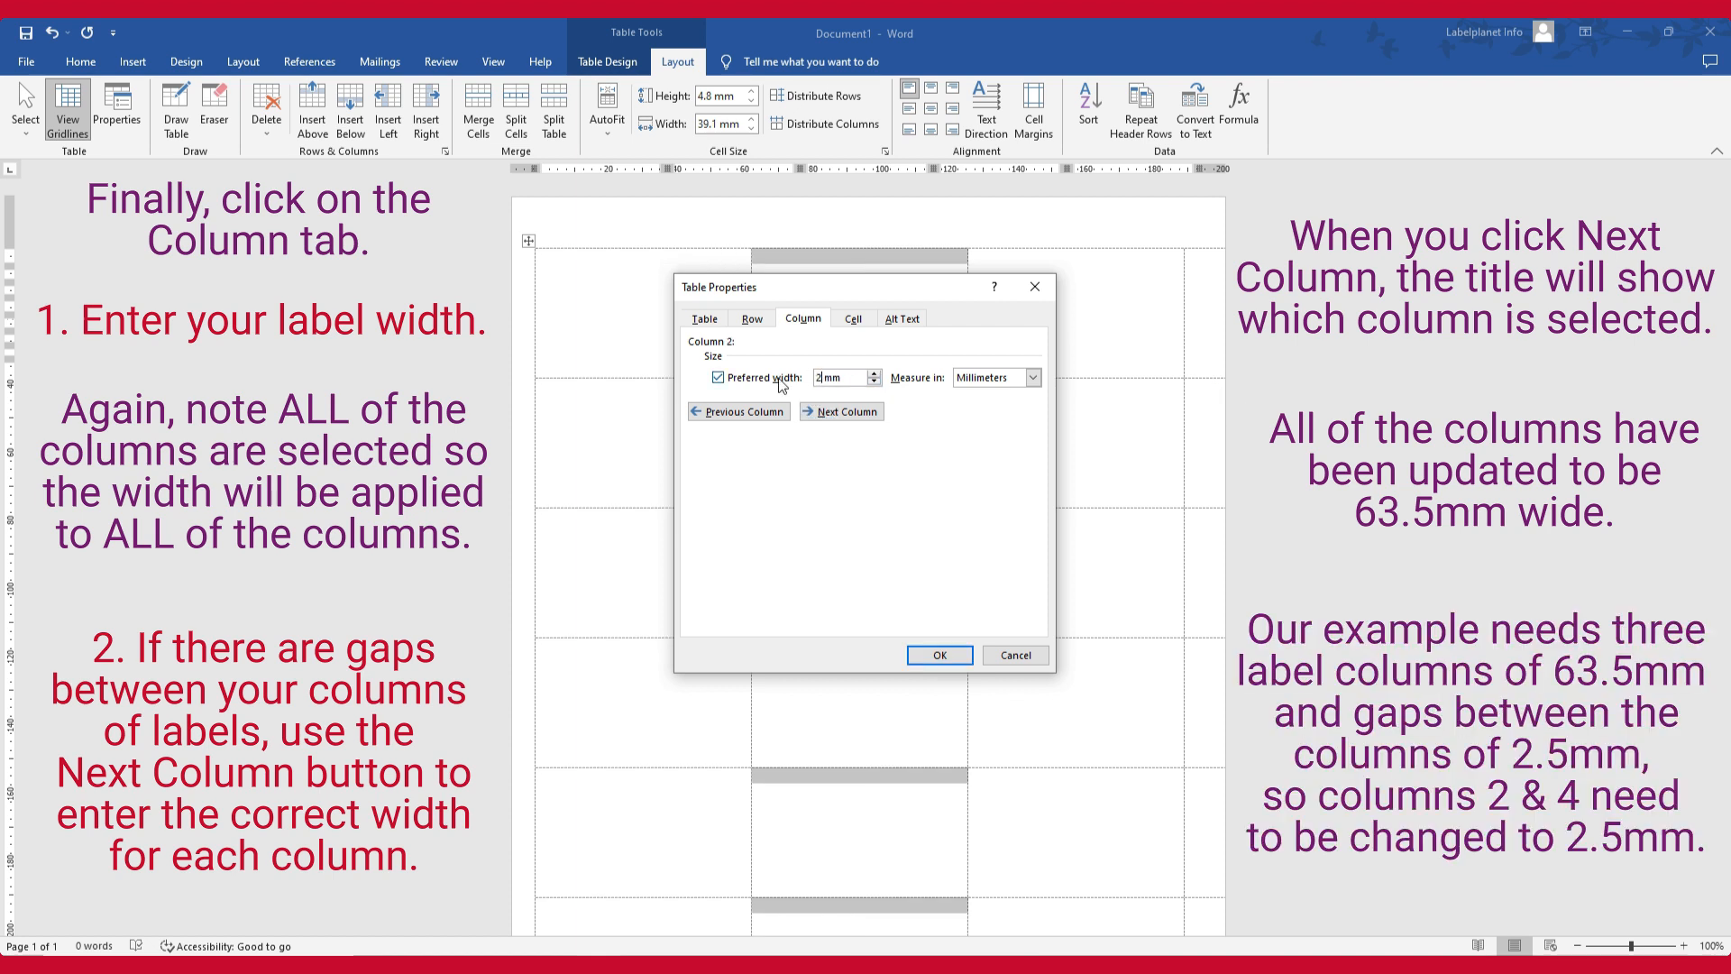
pyautogui.click(853, 413)
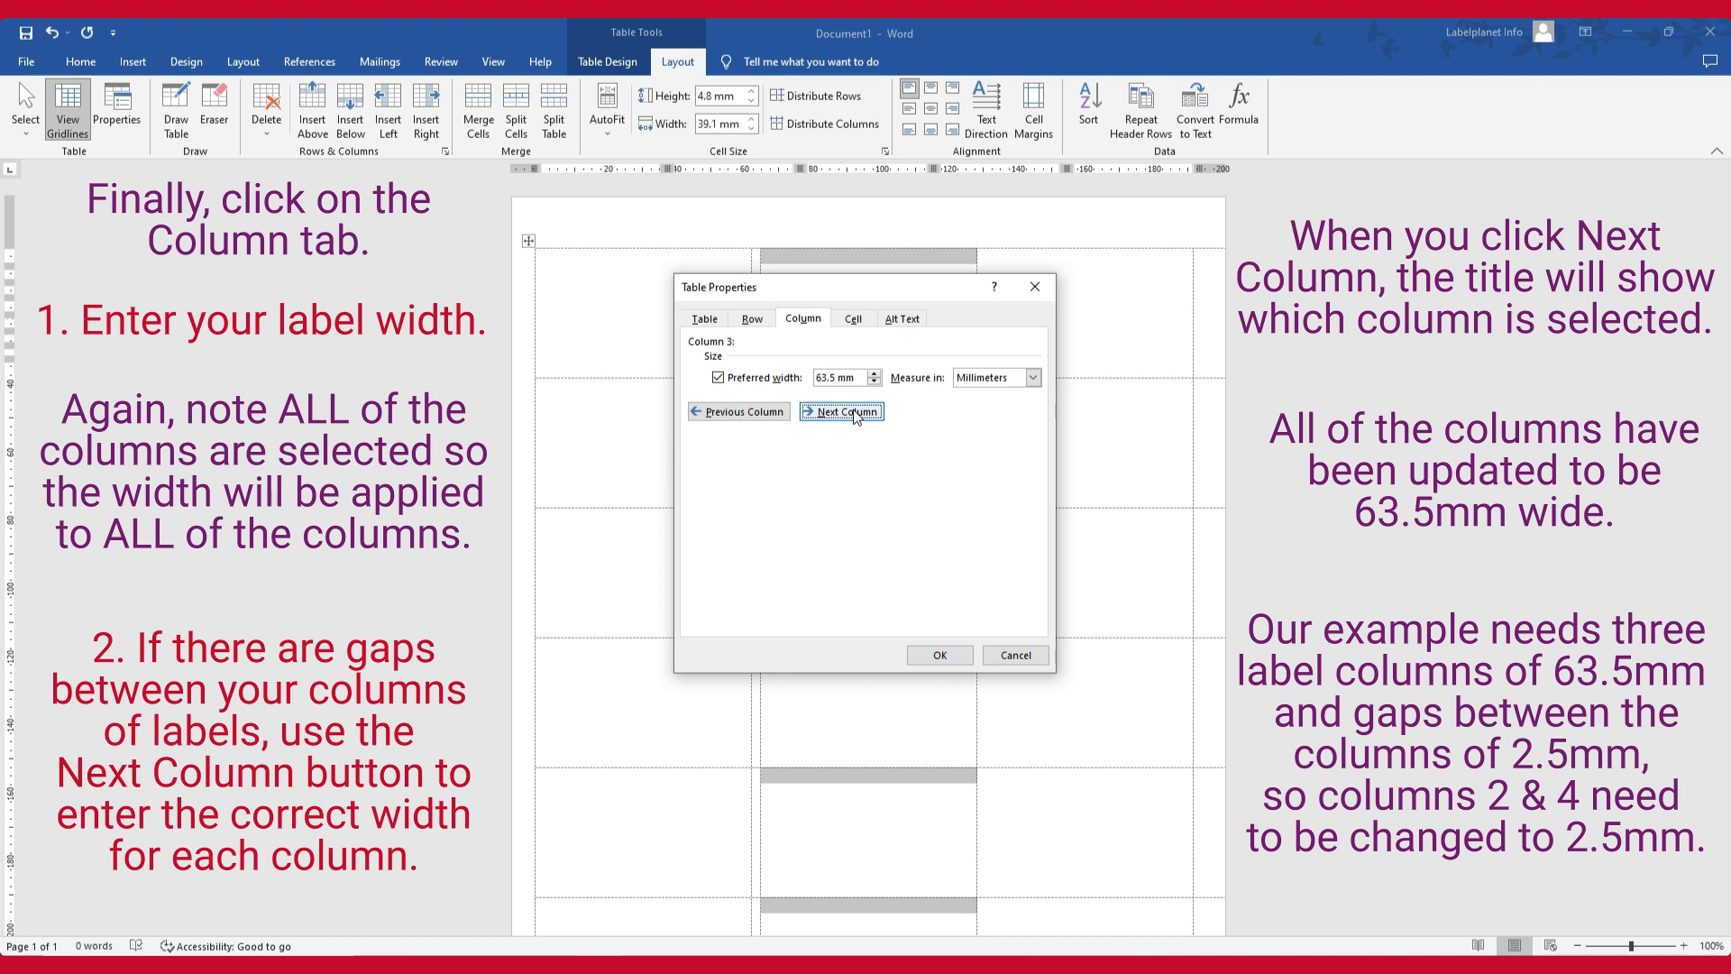
pyautogui.click(853, 413)
pyautogui.moveTo(835, 379); pyautogui.dragTo(812, 379)
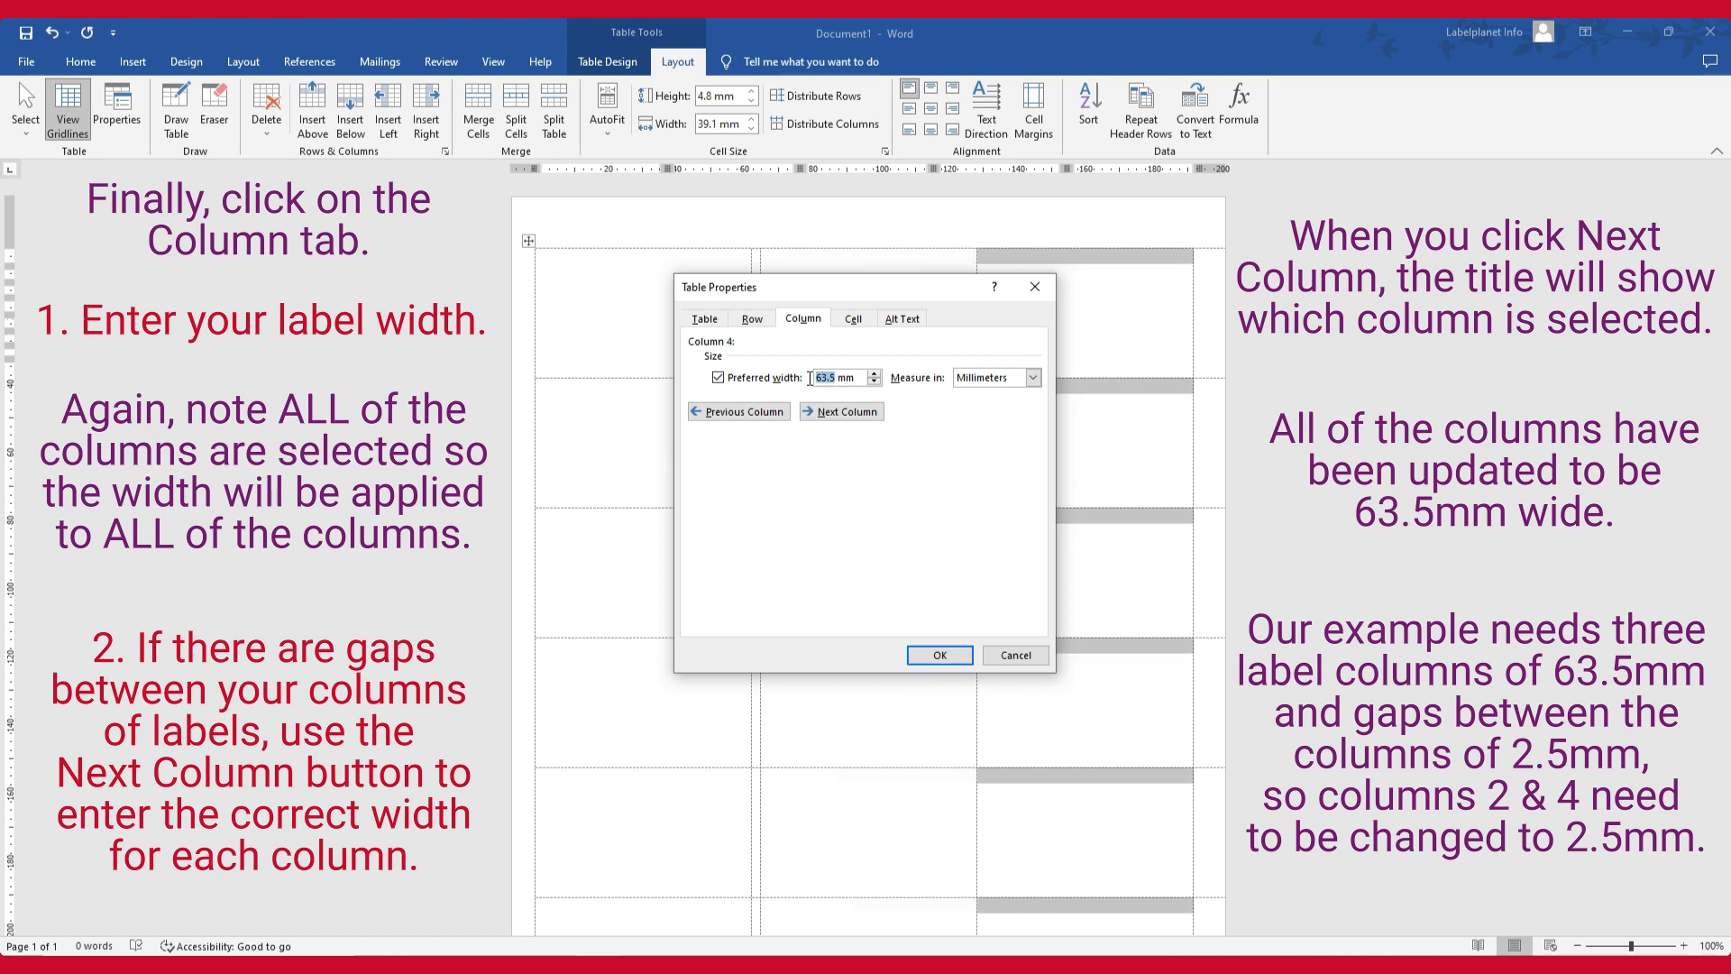
pyautogui.write('2')
pyautogui.click(852, 414)
pyautogui.click(853, 413)
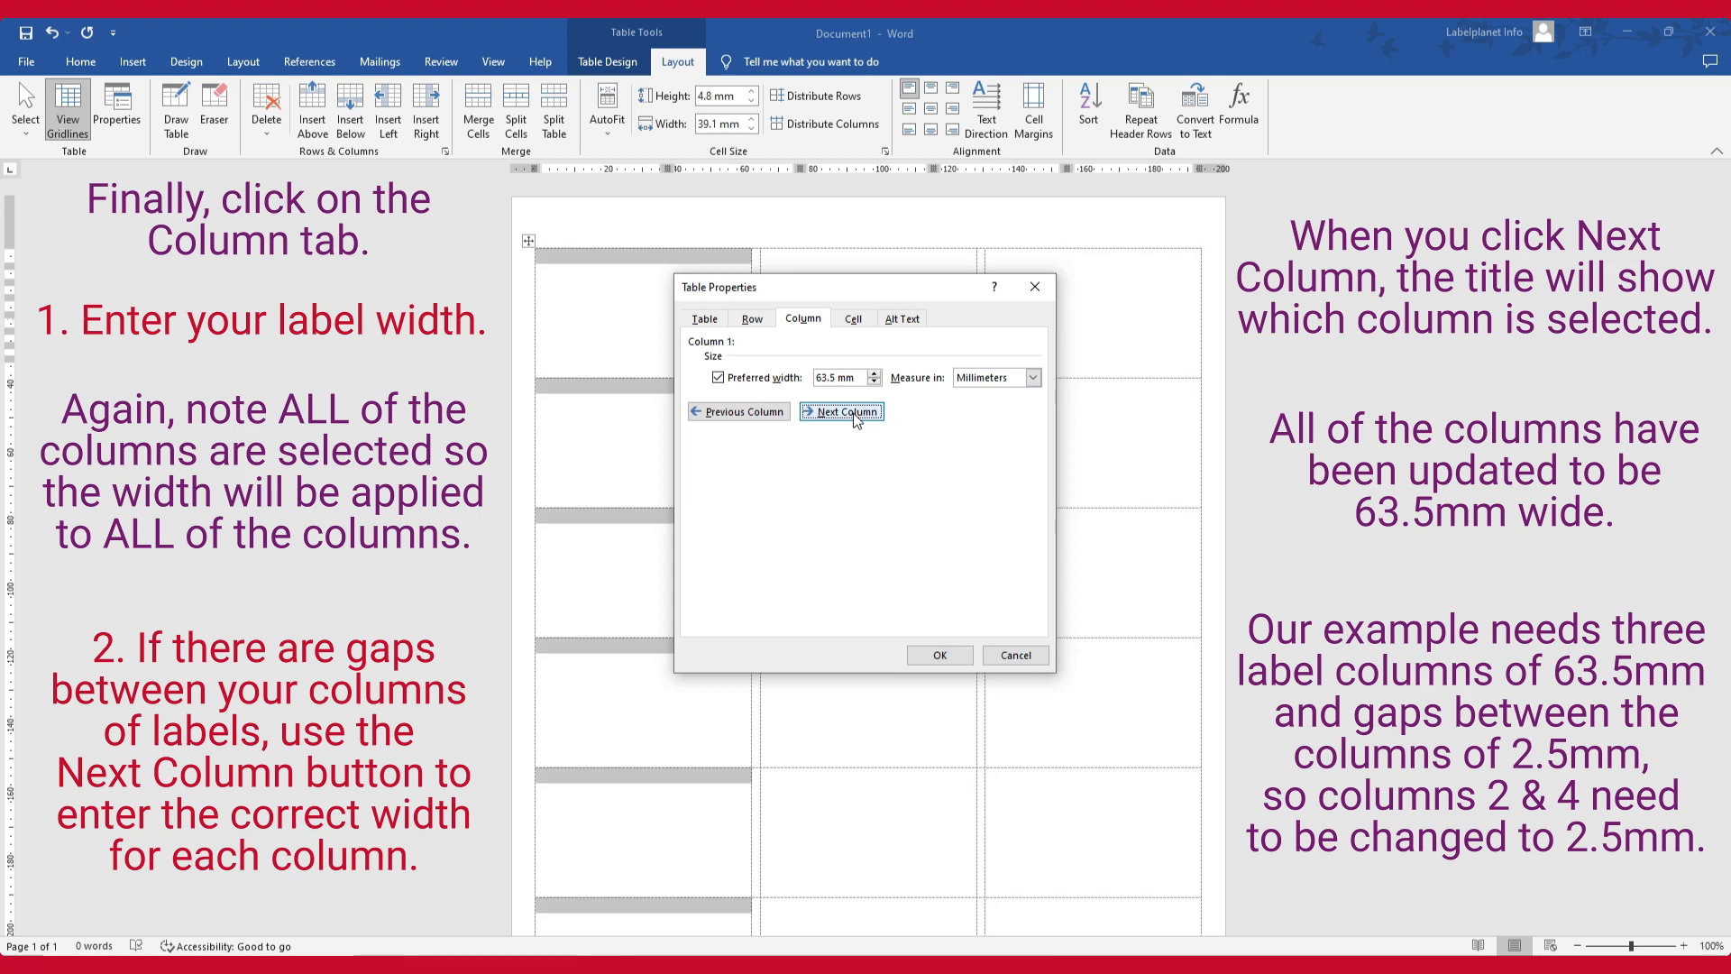
pyautogui.click(941, 654)
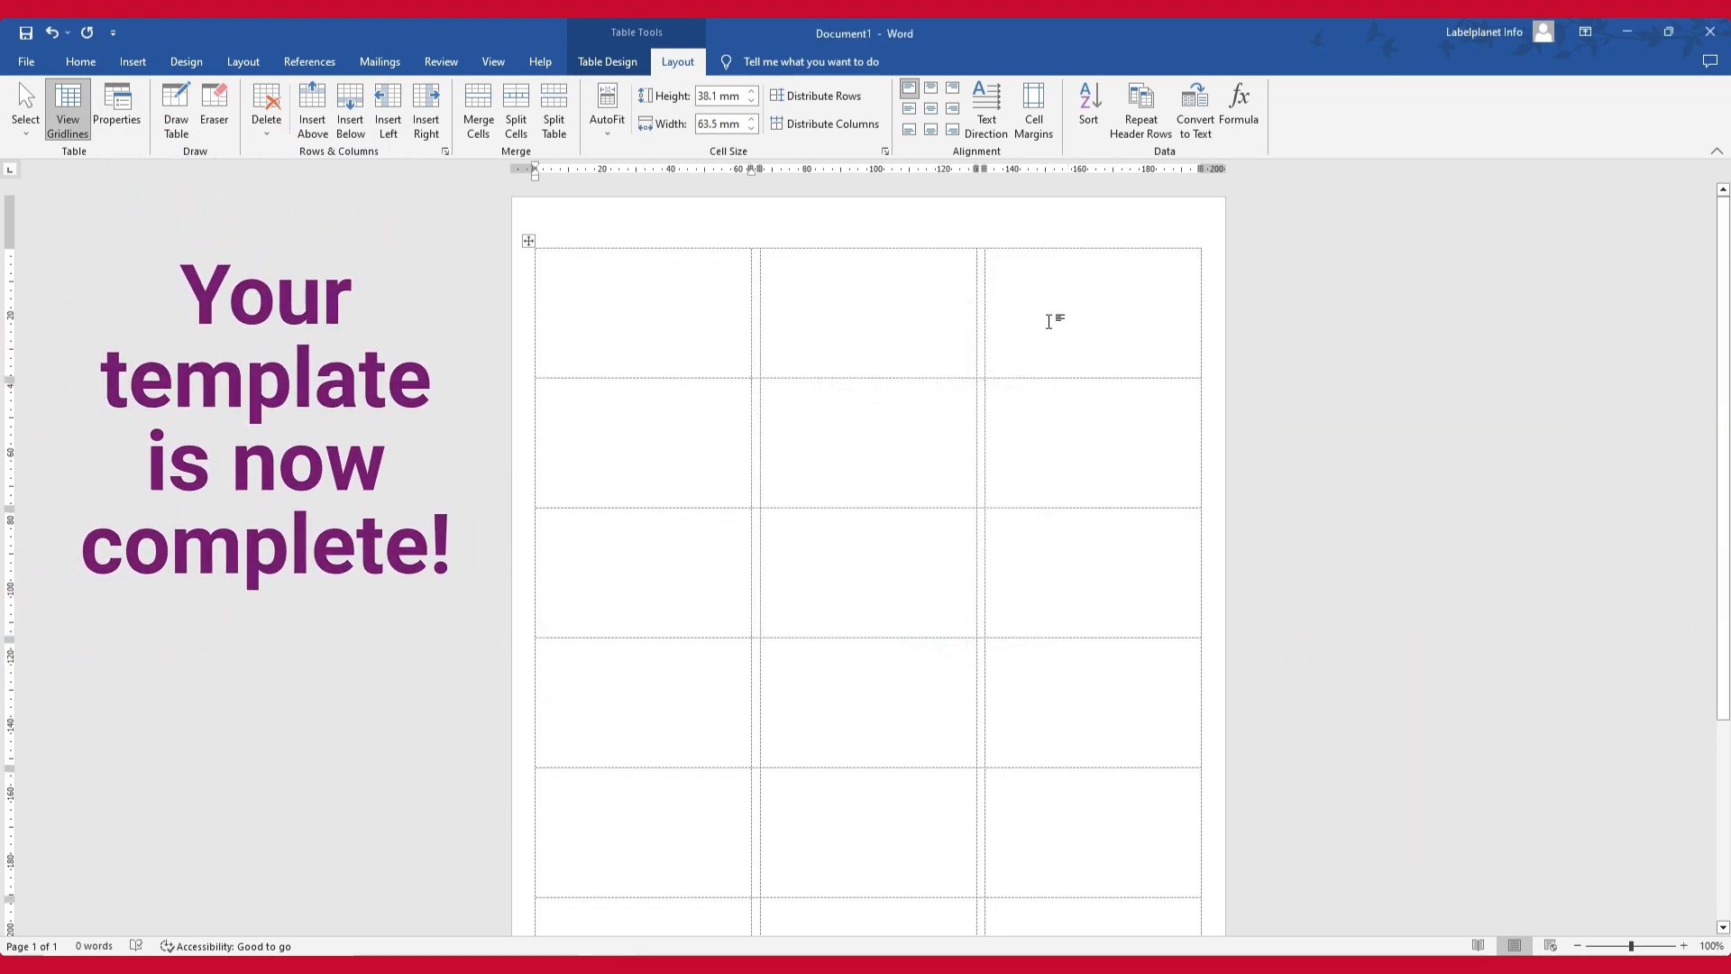
# - Select the entire label table and set its cell alignment to Align Center
pyautogui.scroll(-4, 1086, 321)
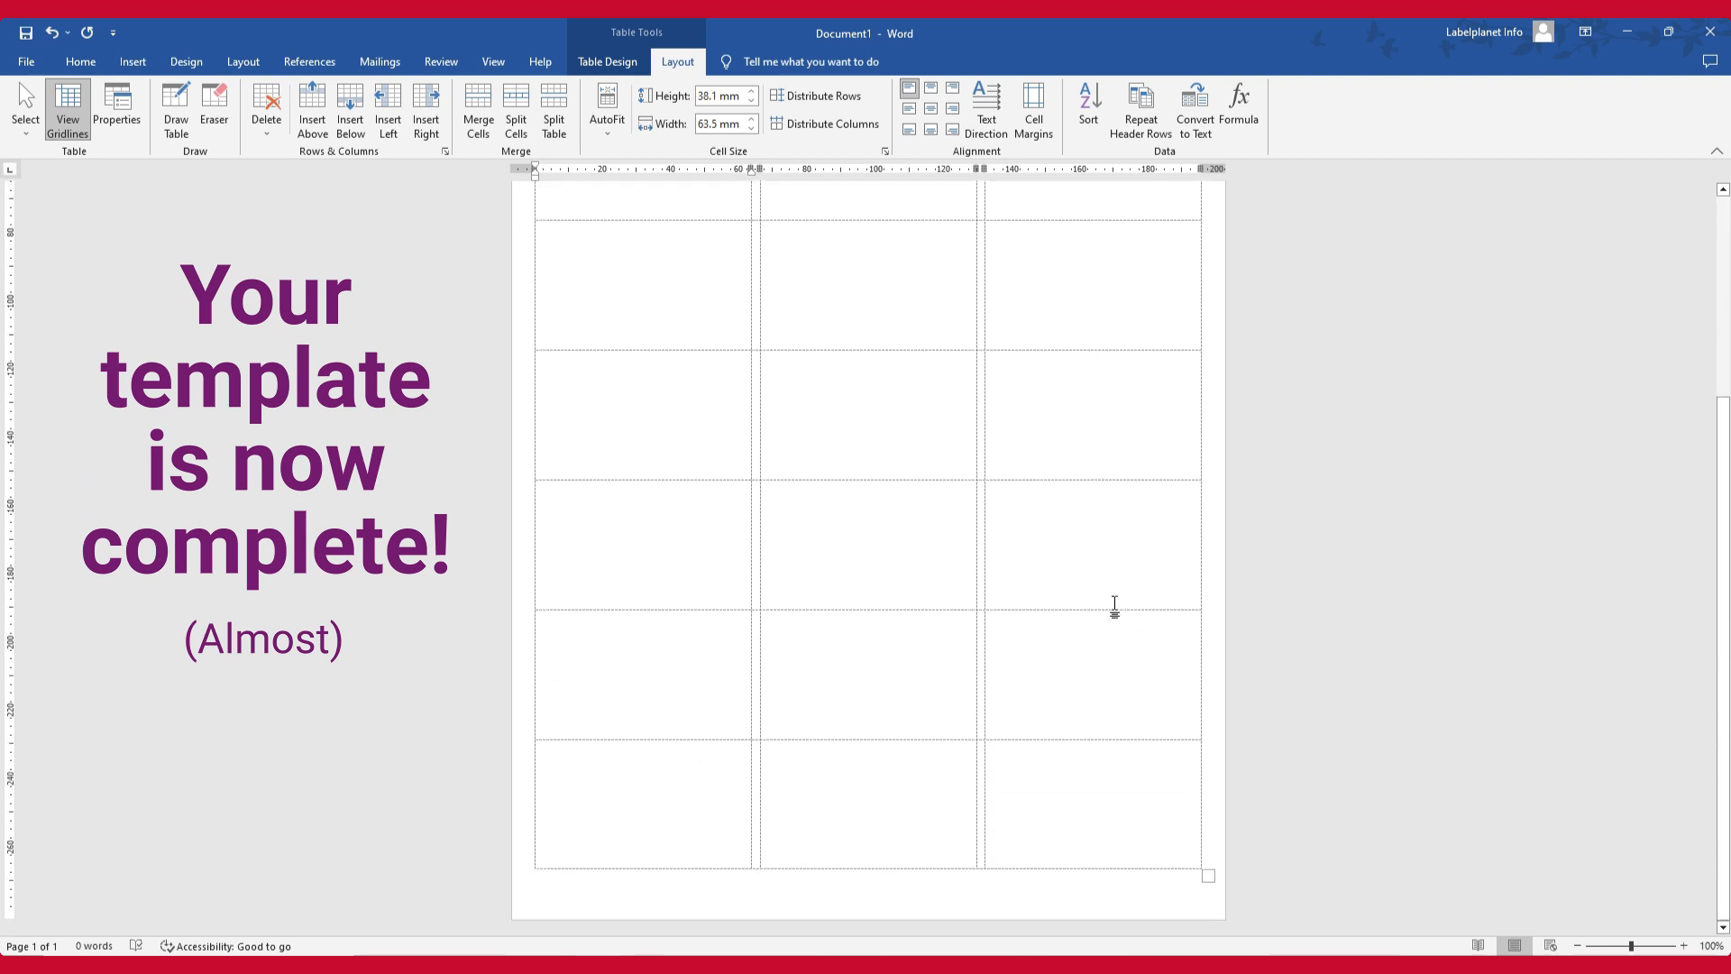
pyautogui.scroll(5, 1093, 530)
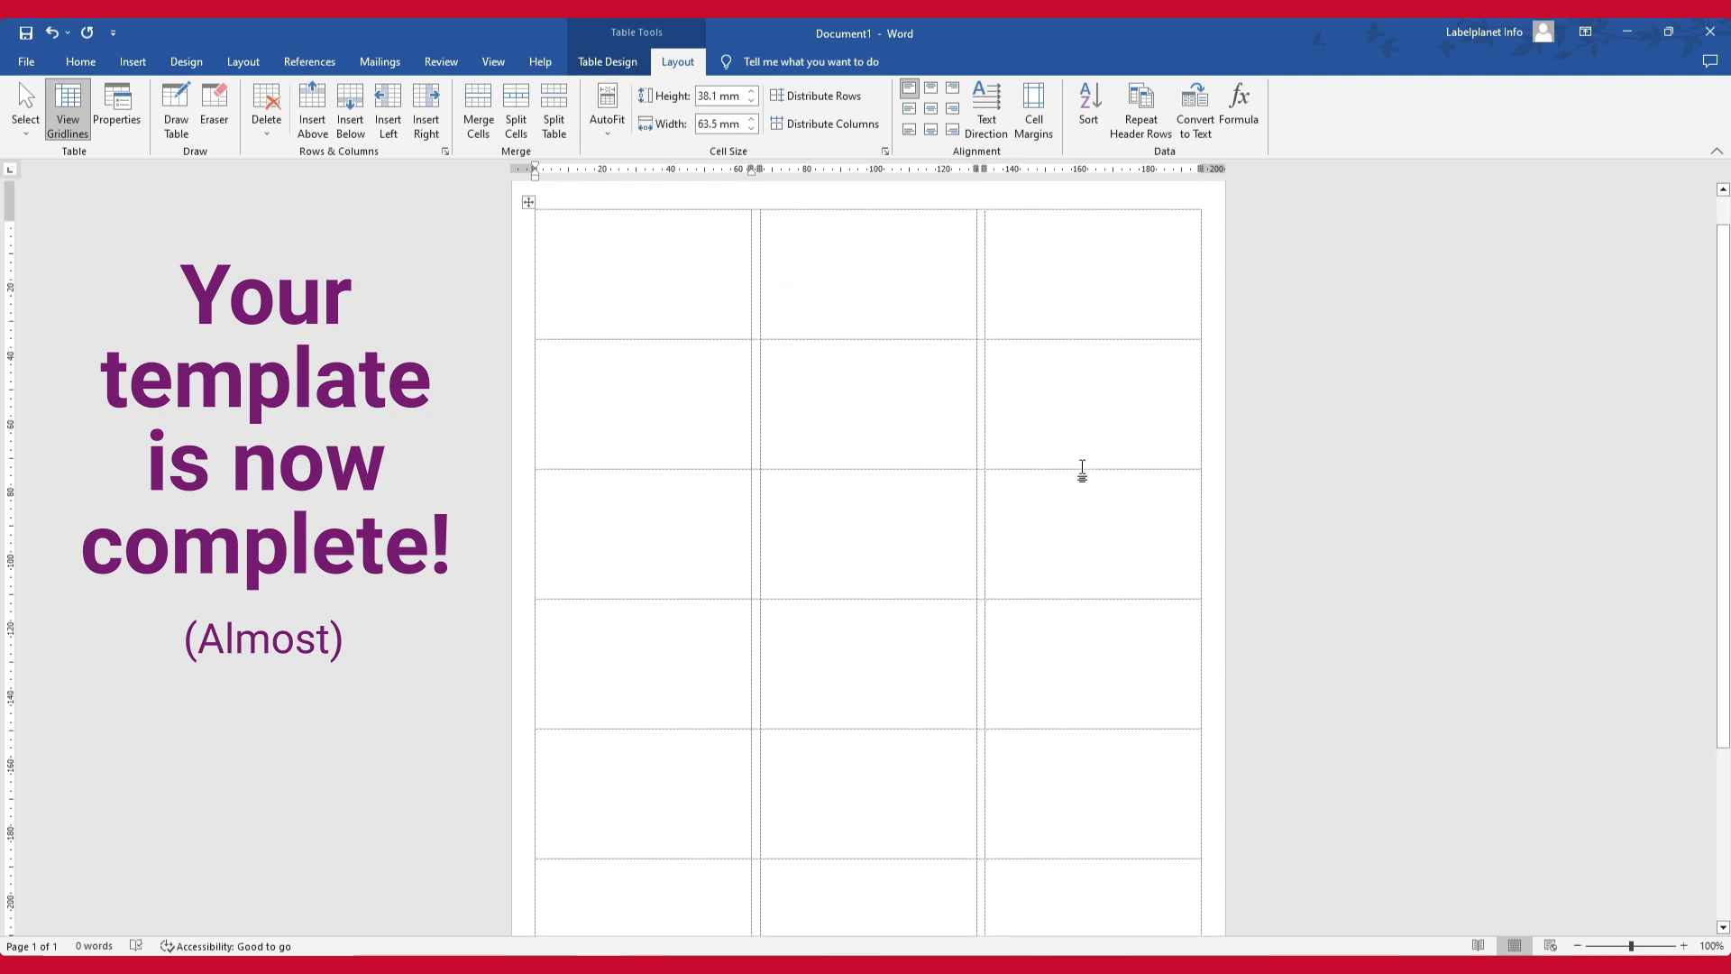
pyautogui.scroll(1, 1082, 469)
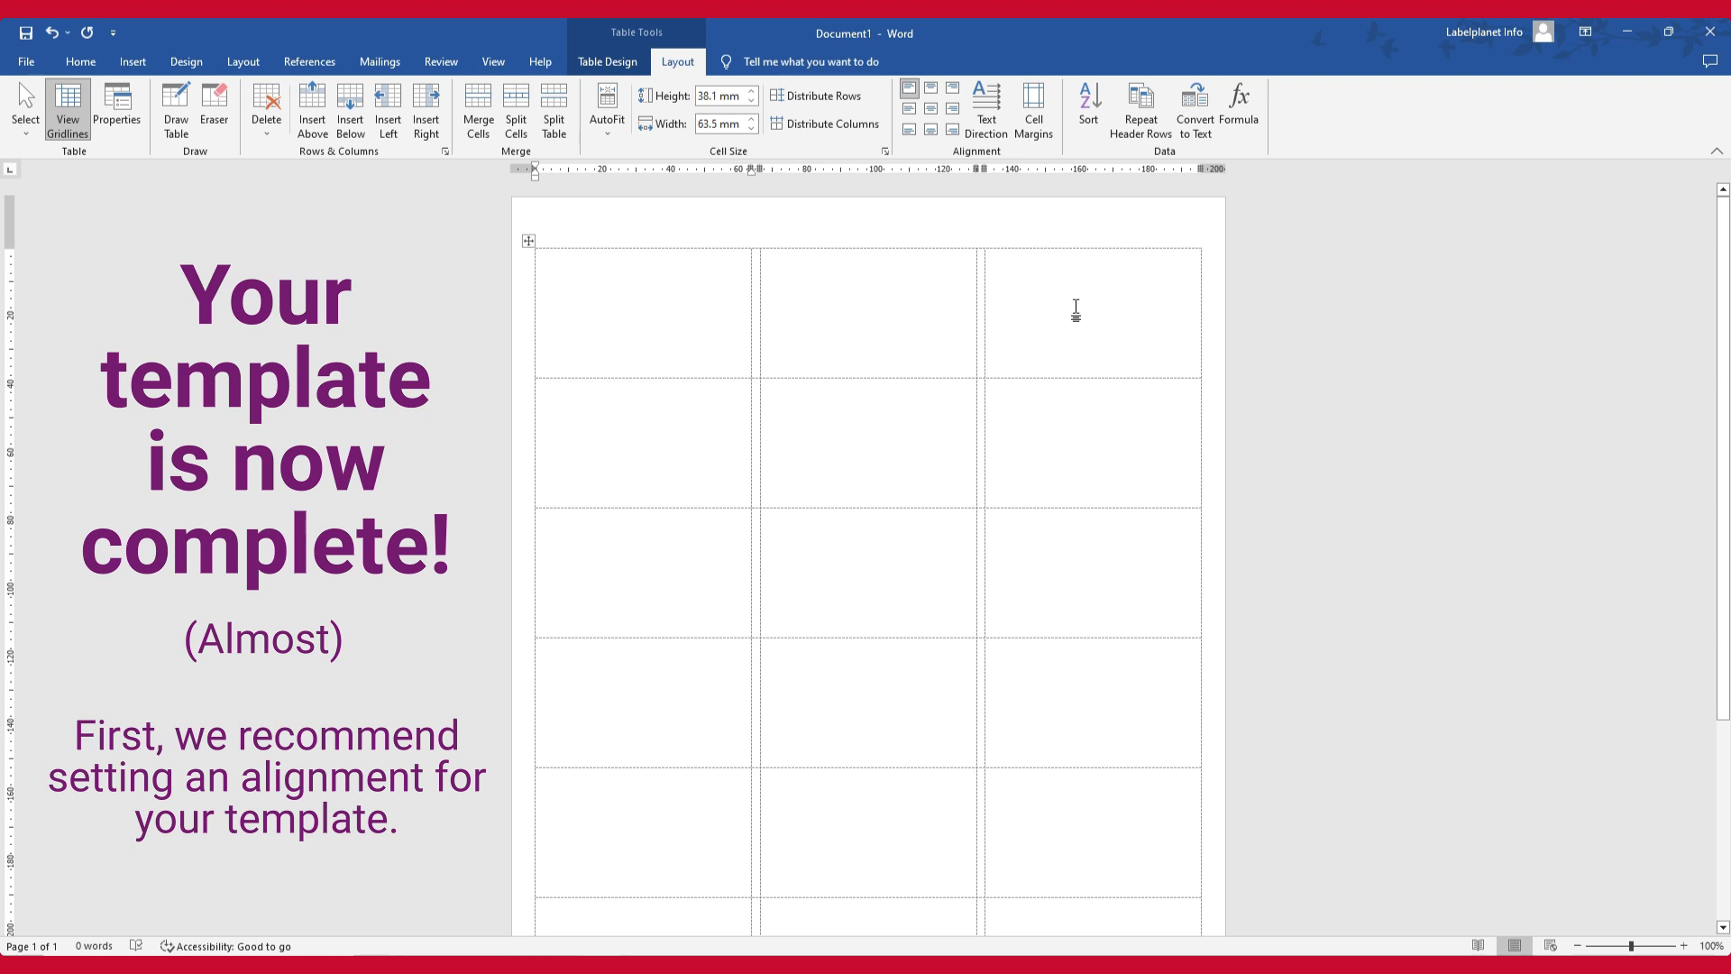
pyautogui.click(528, 241)
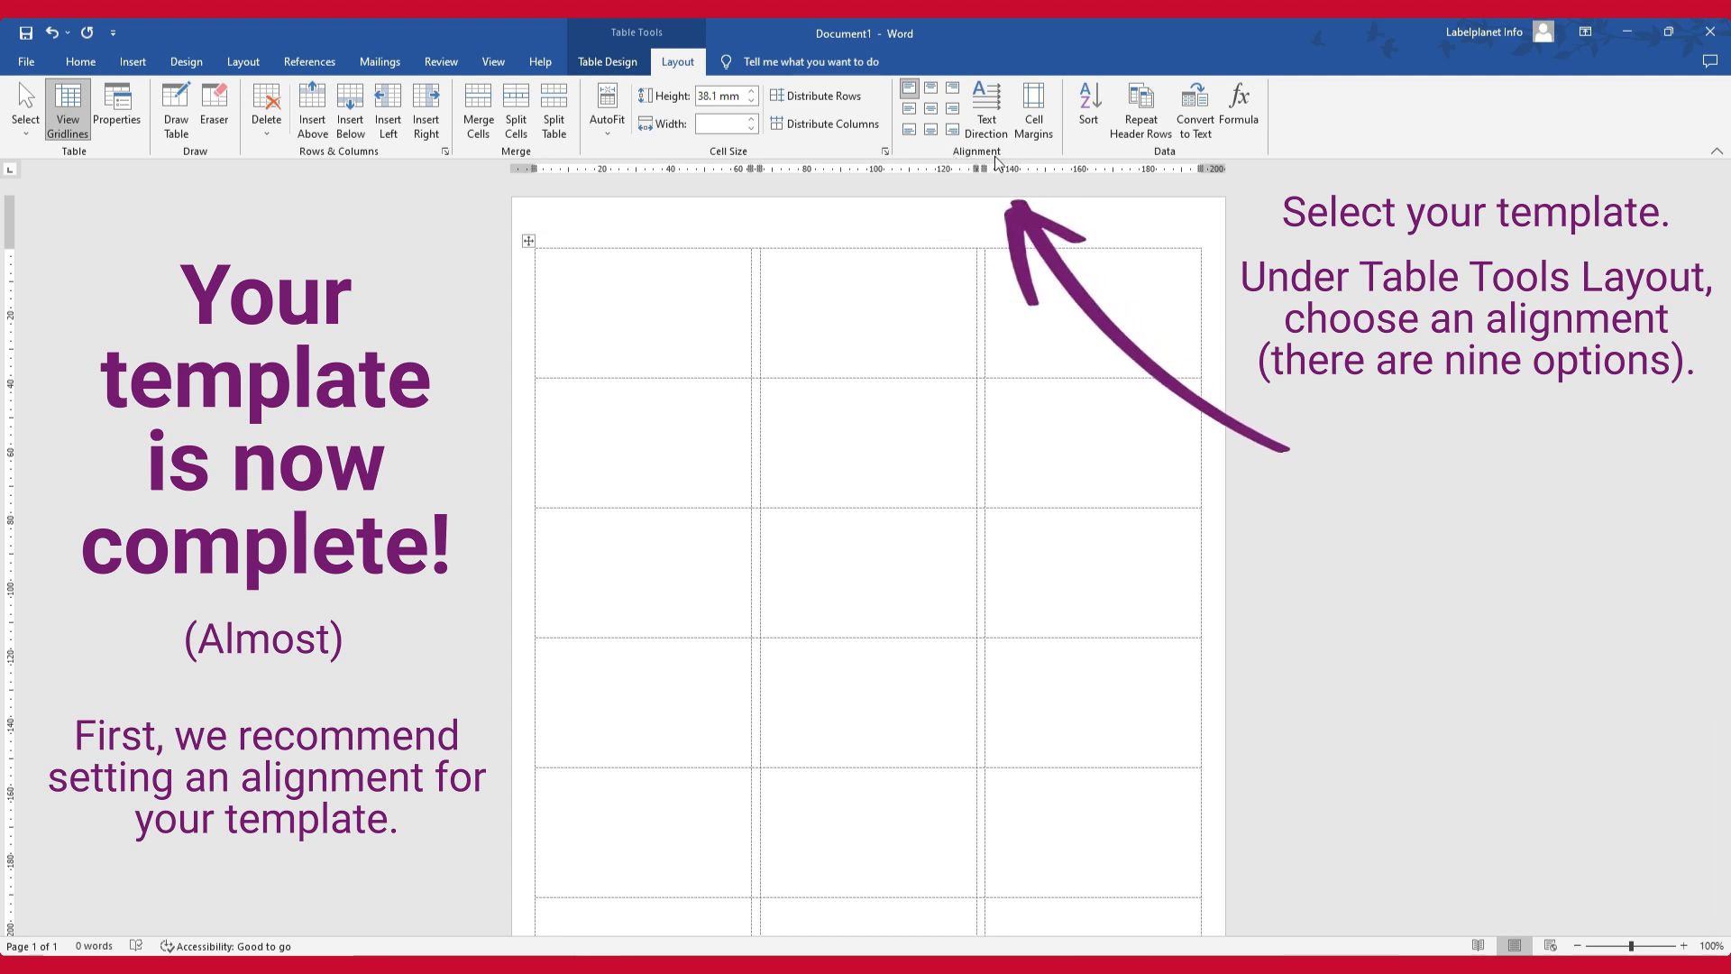
pyautogui.click(932, 110)
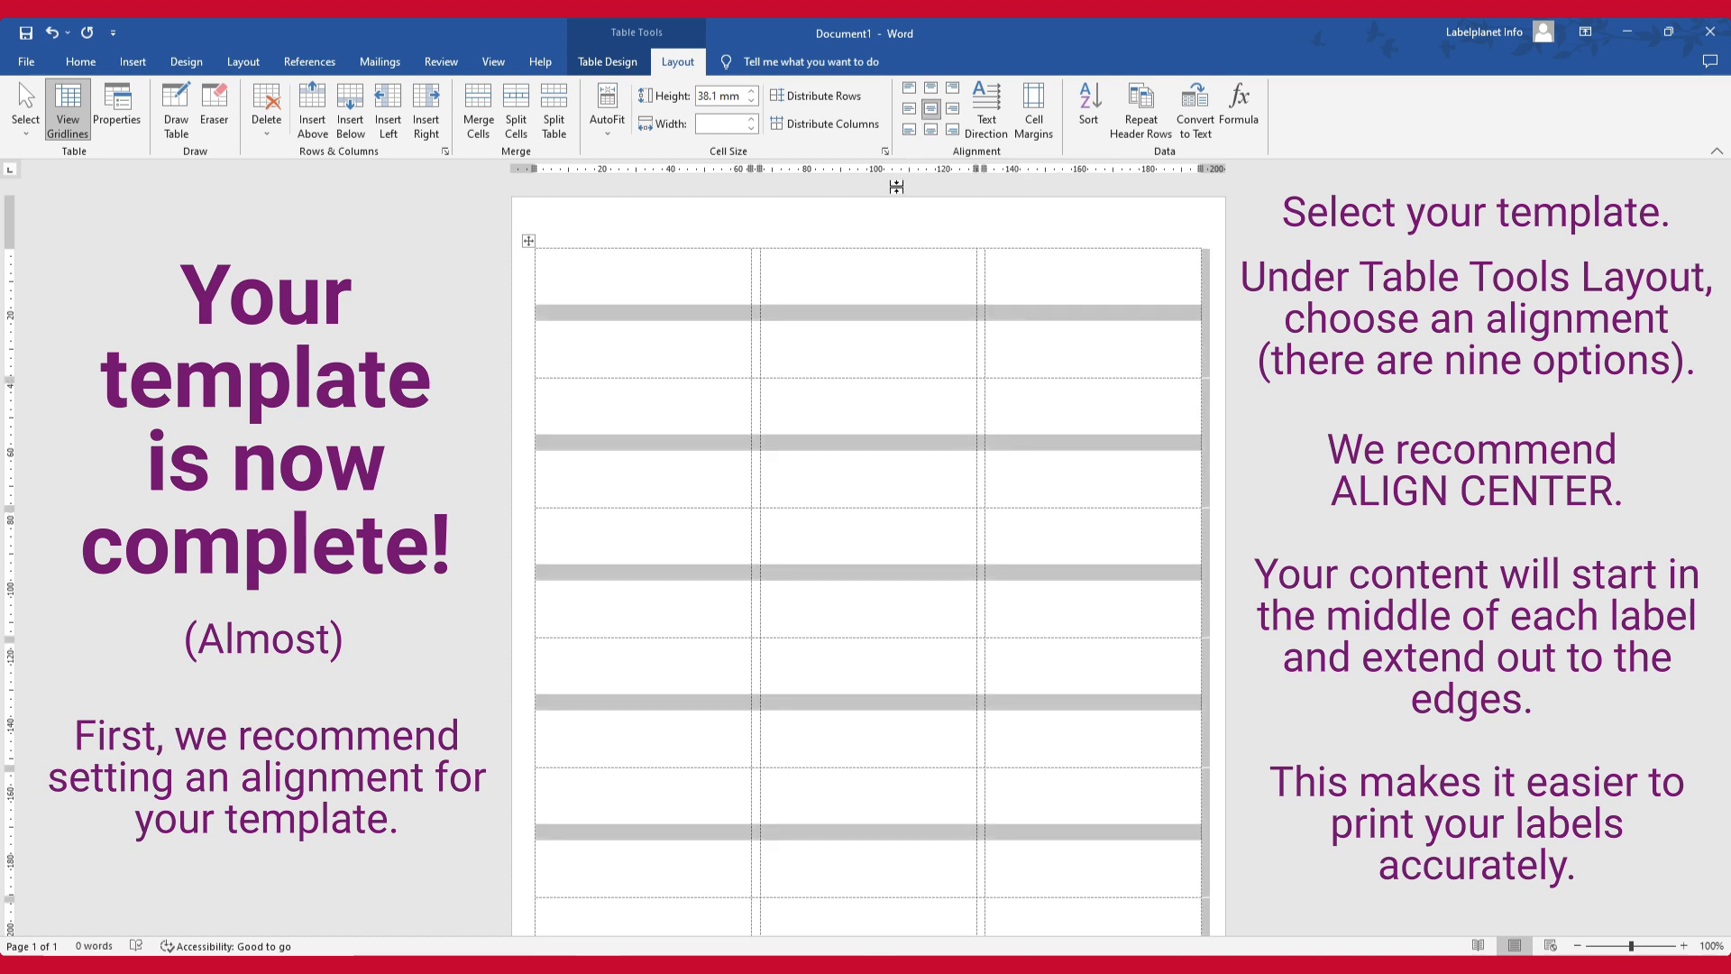
# - Enter "Now save a copy of your template" in the first label, with "& then start adding yo" on a second line
pyautogui.click(650, 314)
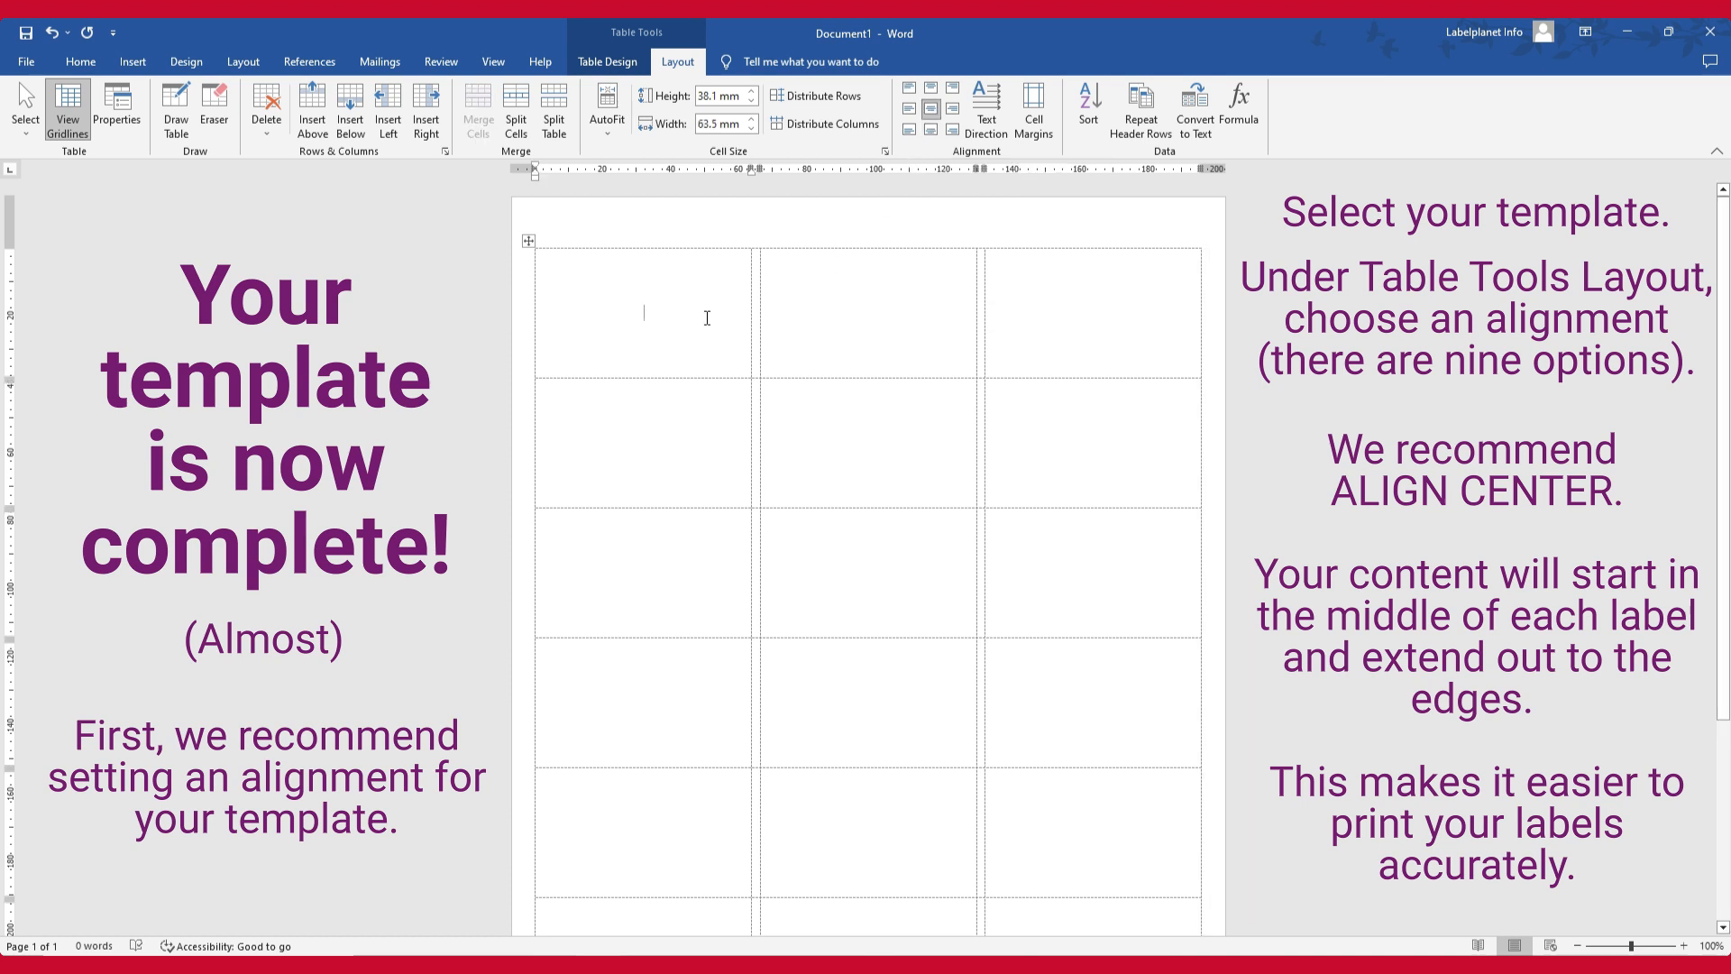
pyautogui.write('Now save a copy of your template')
pyautogui.press('Return')
pyautogui.write('& then start adding yo')
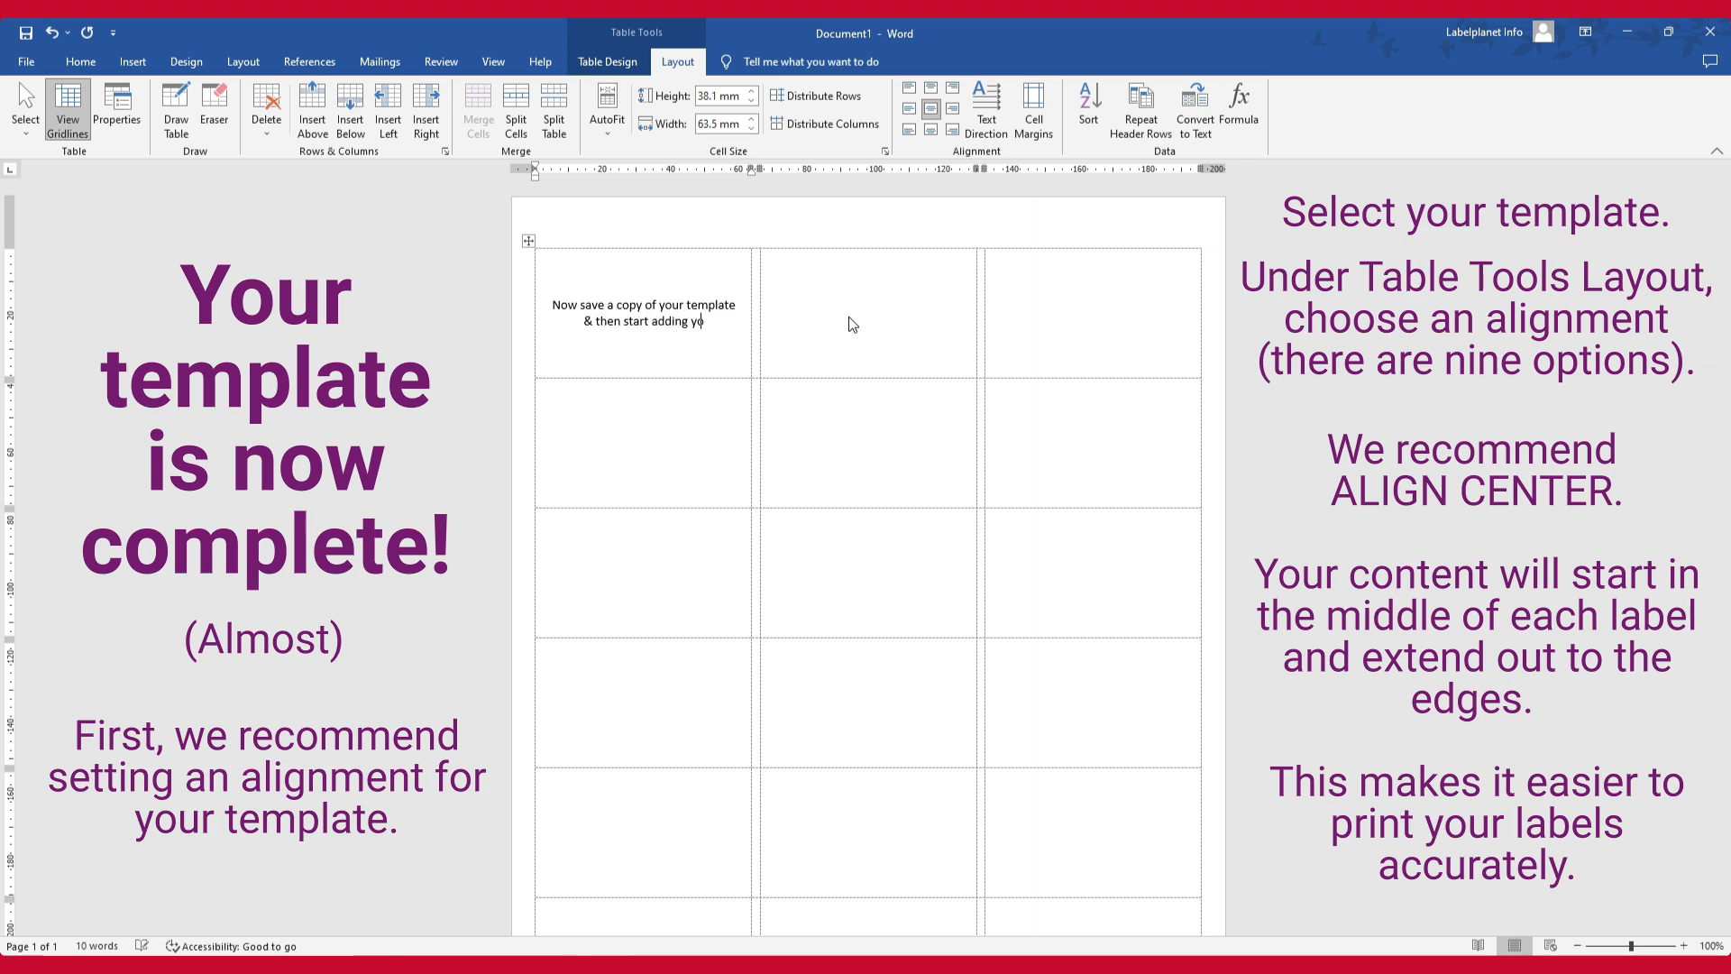